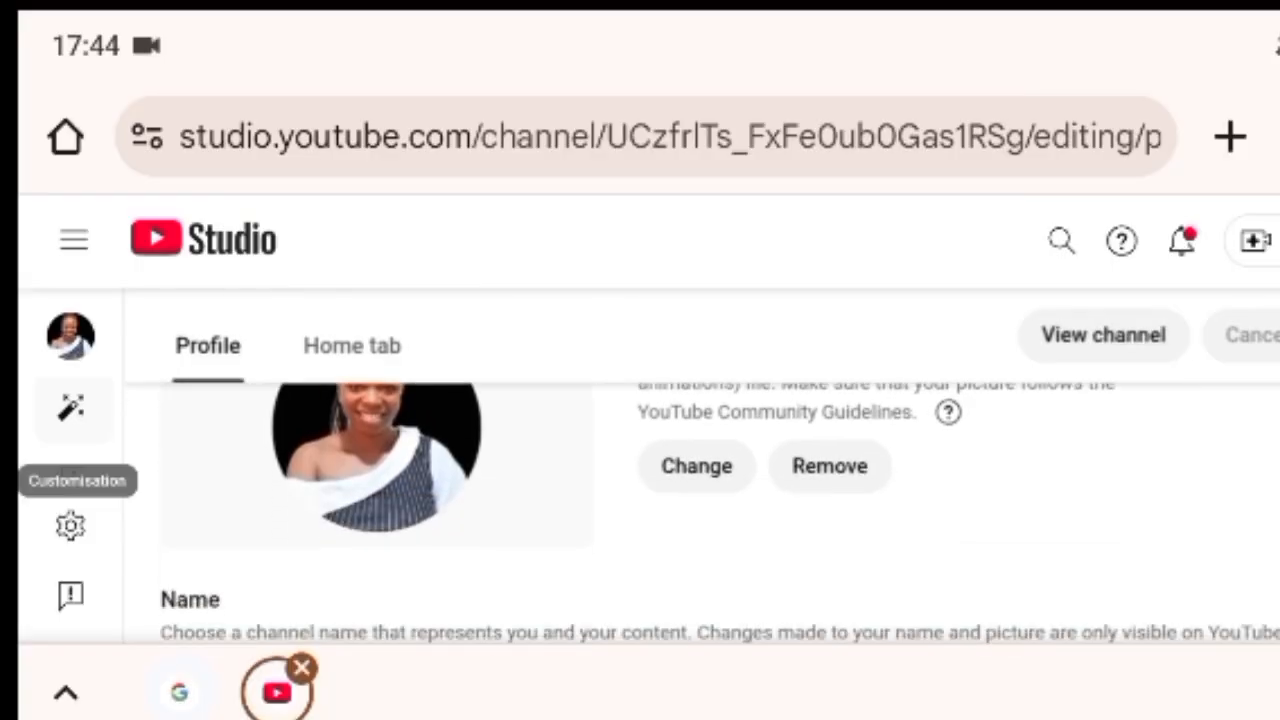
Step: Open the channel settings and go to the Channel section
scroll(700, 510, down, 5)
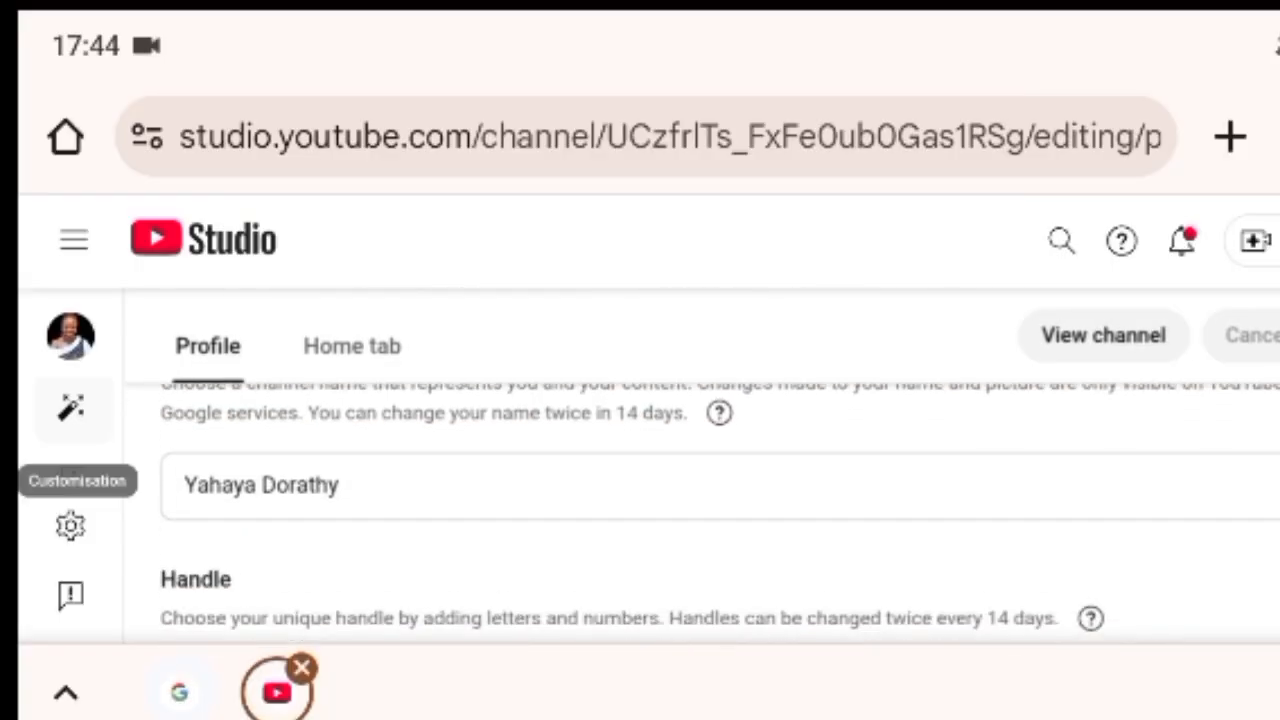
scroll(700, 510, down, 5)
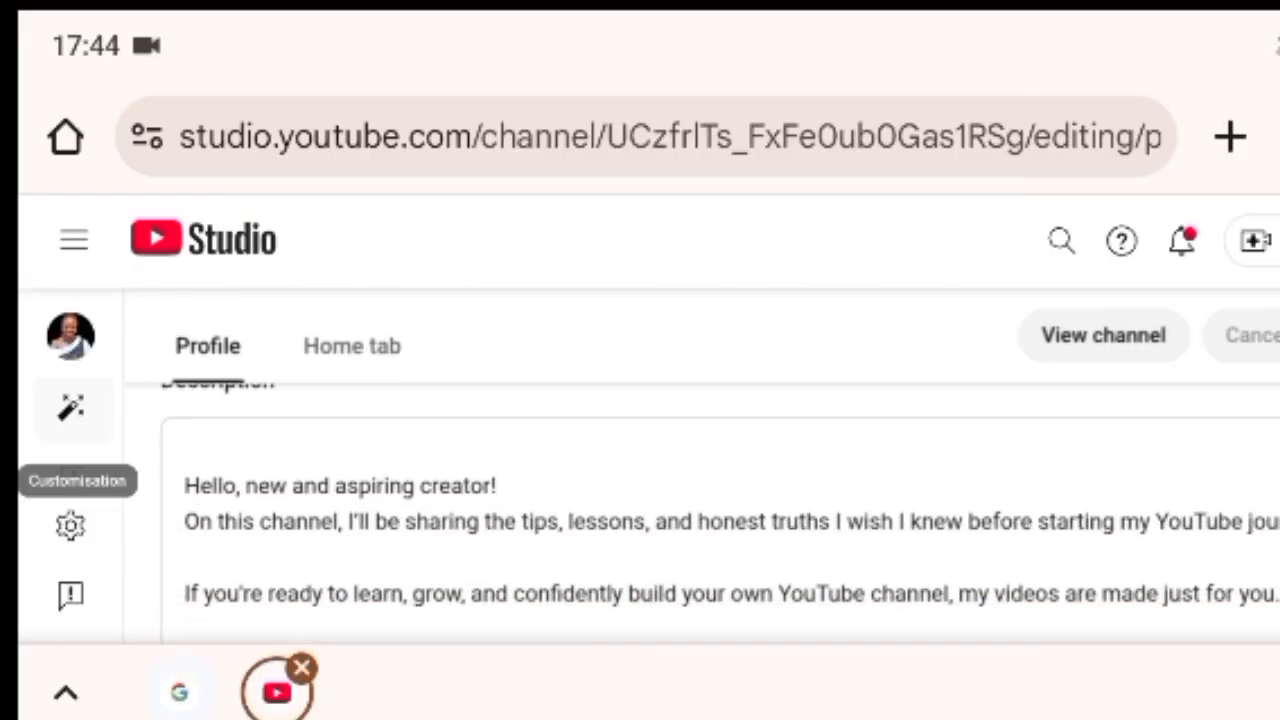
scroll(700, 510, down, 5)
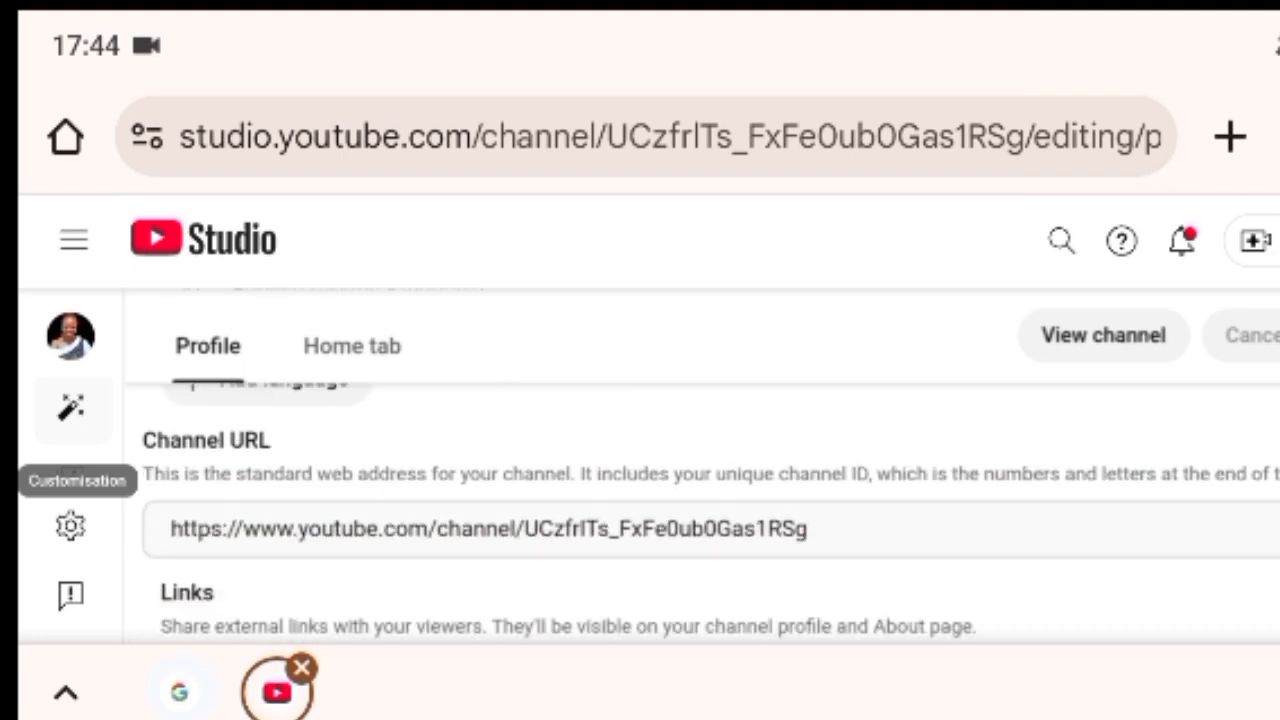
scroll(248, 580, down, 1)
scroll(250, 580, up, 1)
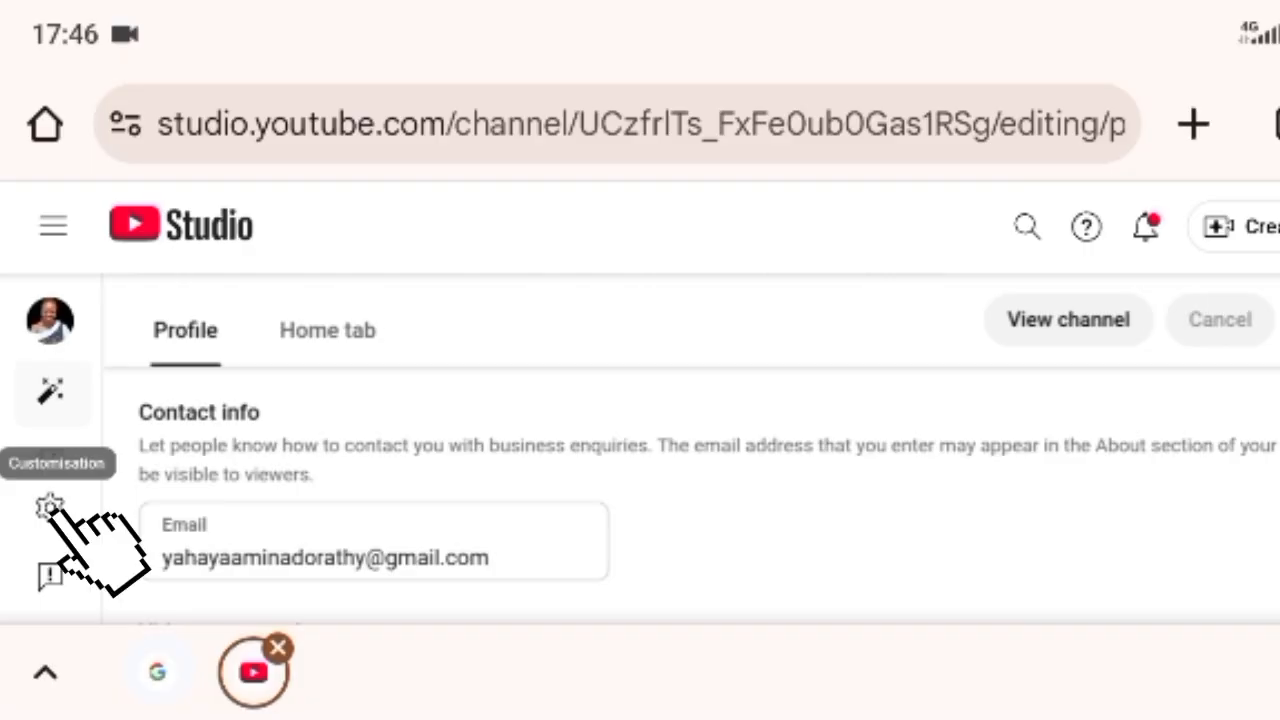
click(50, 508)
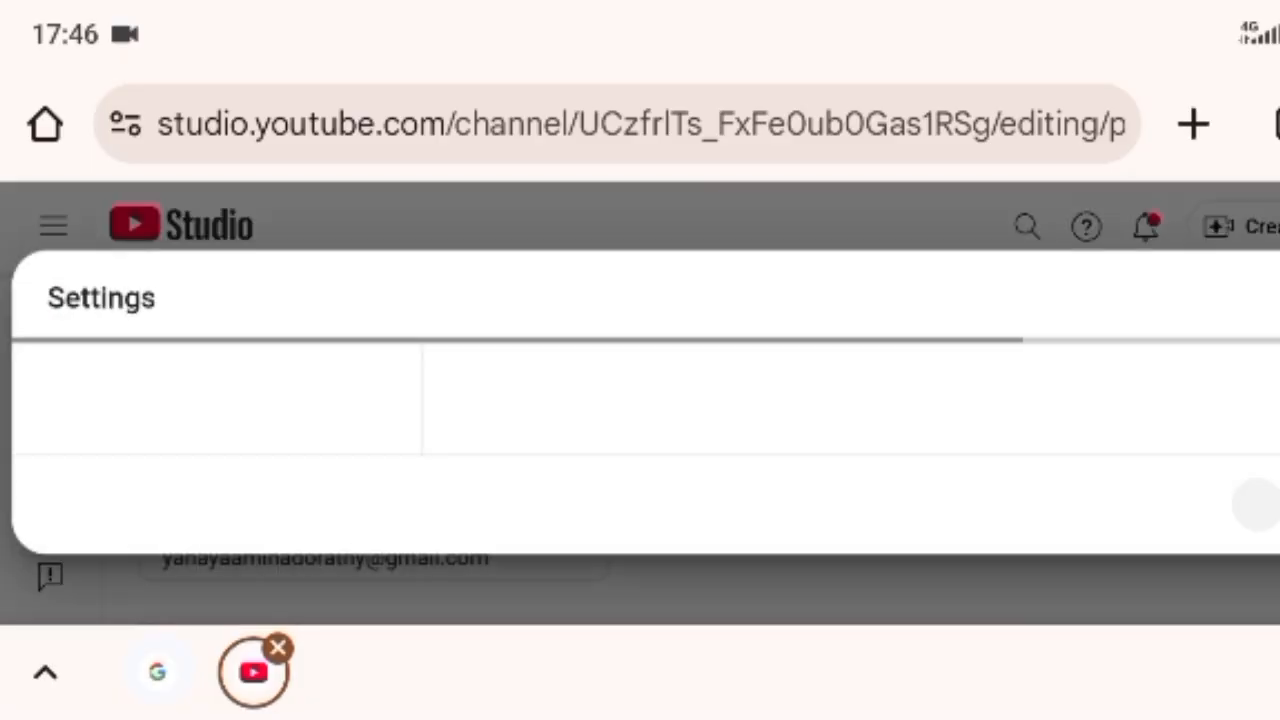
scroll(110, 420, down, 1)
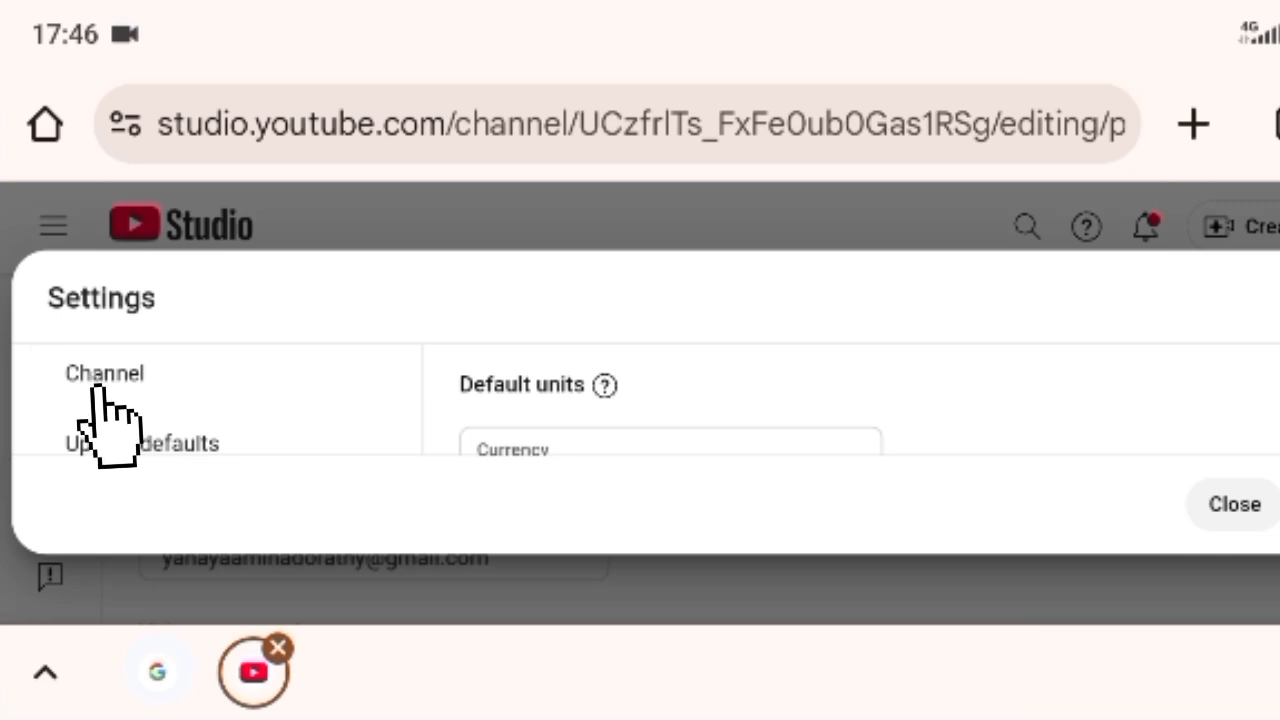
click(104, 376)
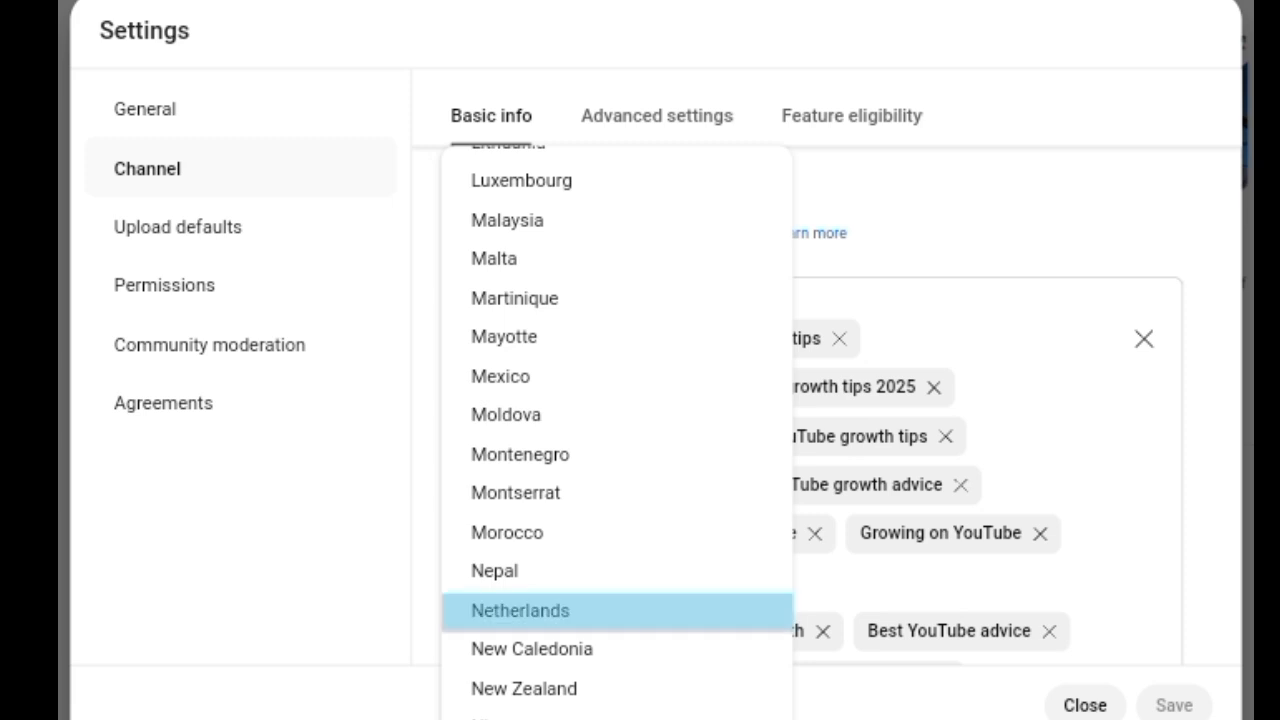
Step: Set the country of residence to Nigeria
scroll(616, 430, down, 6)
scroll(616, 430, up, 9)
scroll(616, 430, down, 8)
scroll(616, 430, up, 10)
scroll(616, 430, down, 7)
scroll(616, 430, down, 5)
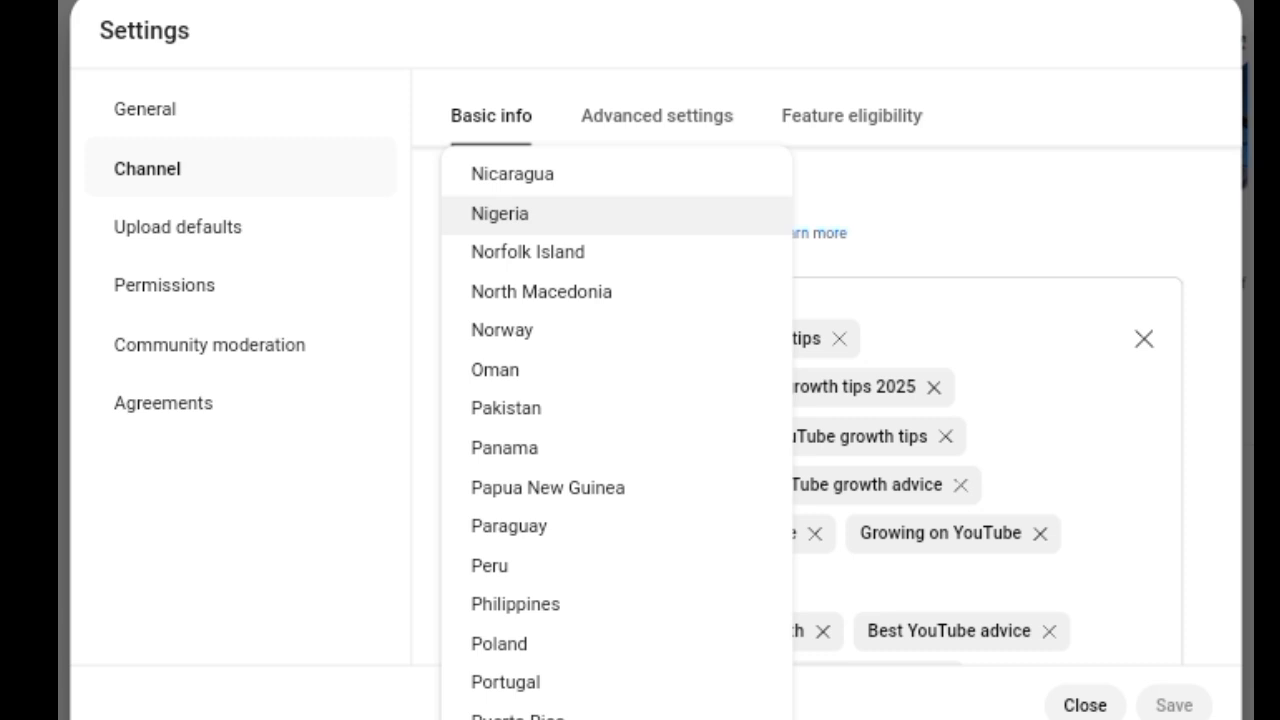
key(Escape)
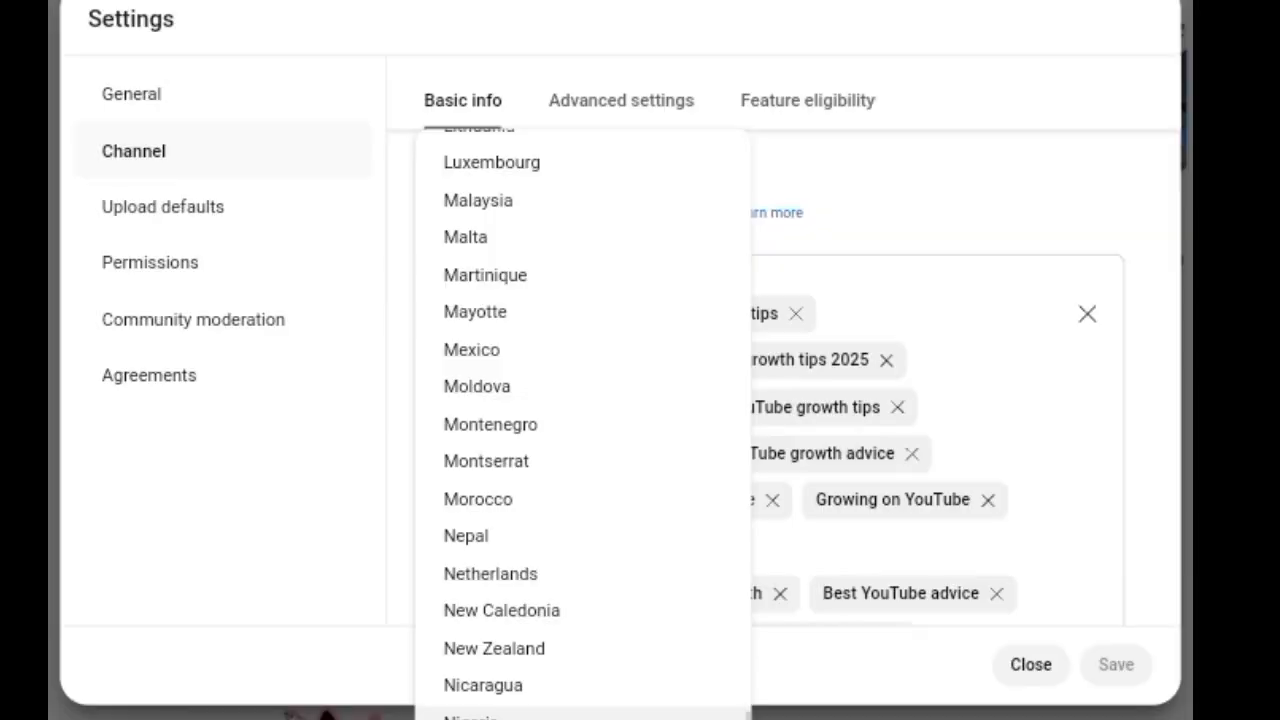
scroll(583, 306, down, 5)
scroll(583, 306, up, 9)
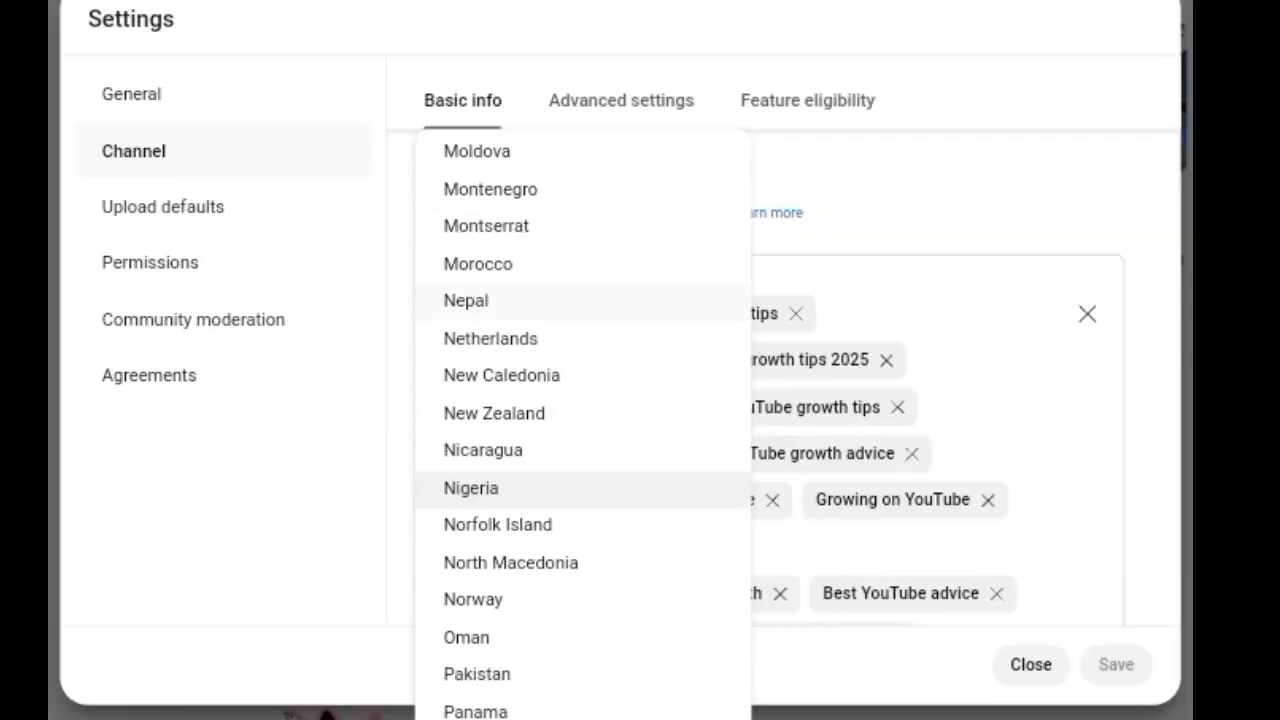
scroll(583, 420, down, 8)
scroll(583, 420, up, 8)
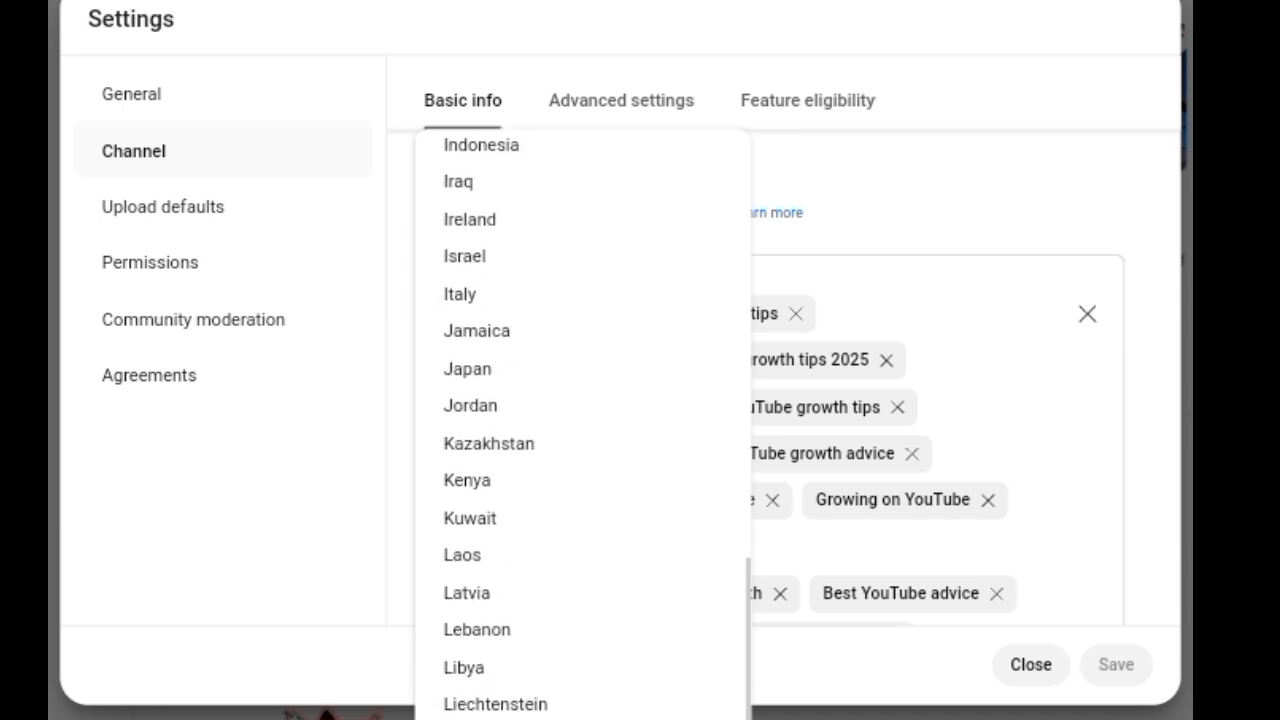
scroll(583, 420, down, 14)
scroll(583, 420, up, 1)
click(223, 151)
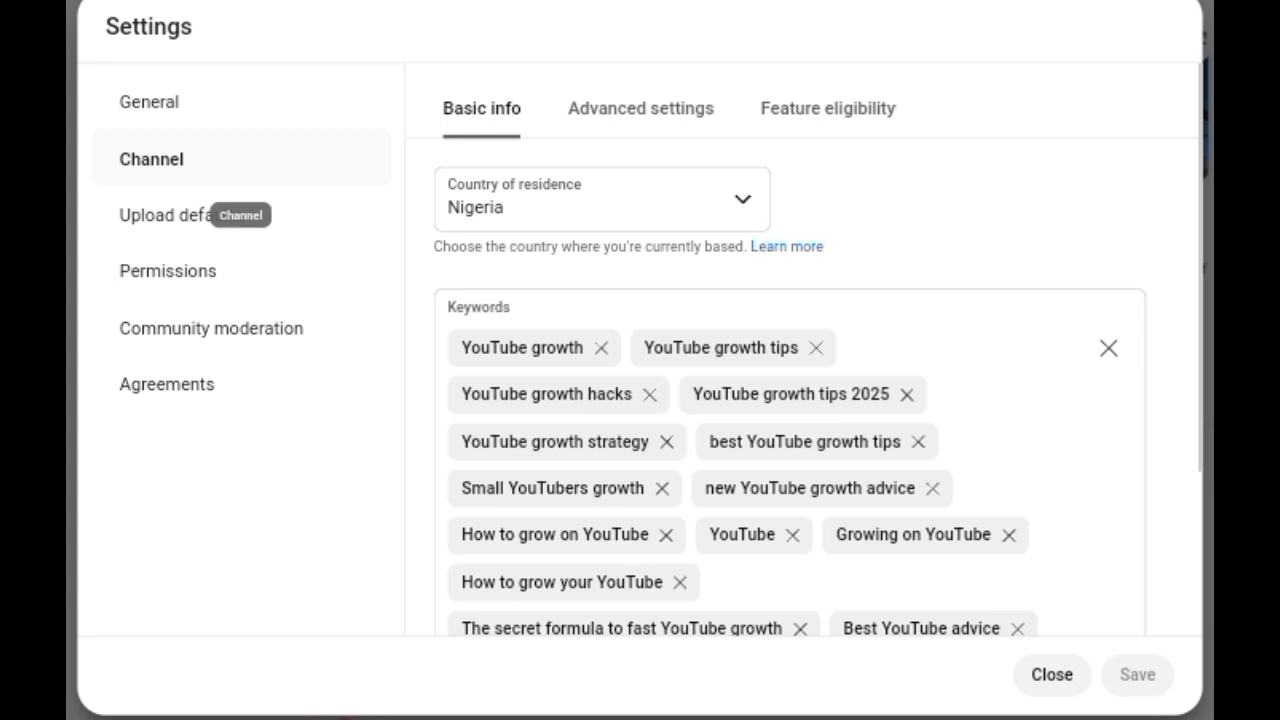
Step: Review the channel's keywords list in the basic info settings
scroll(803, 394, down, 1)
scroll(803, 394, up, 1)
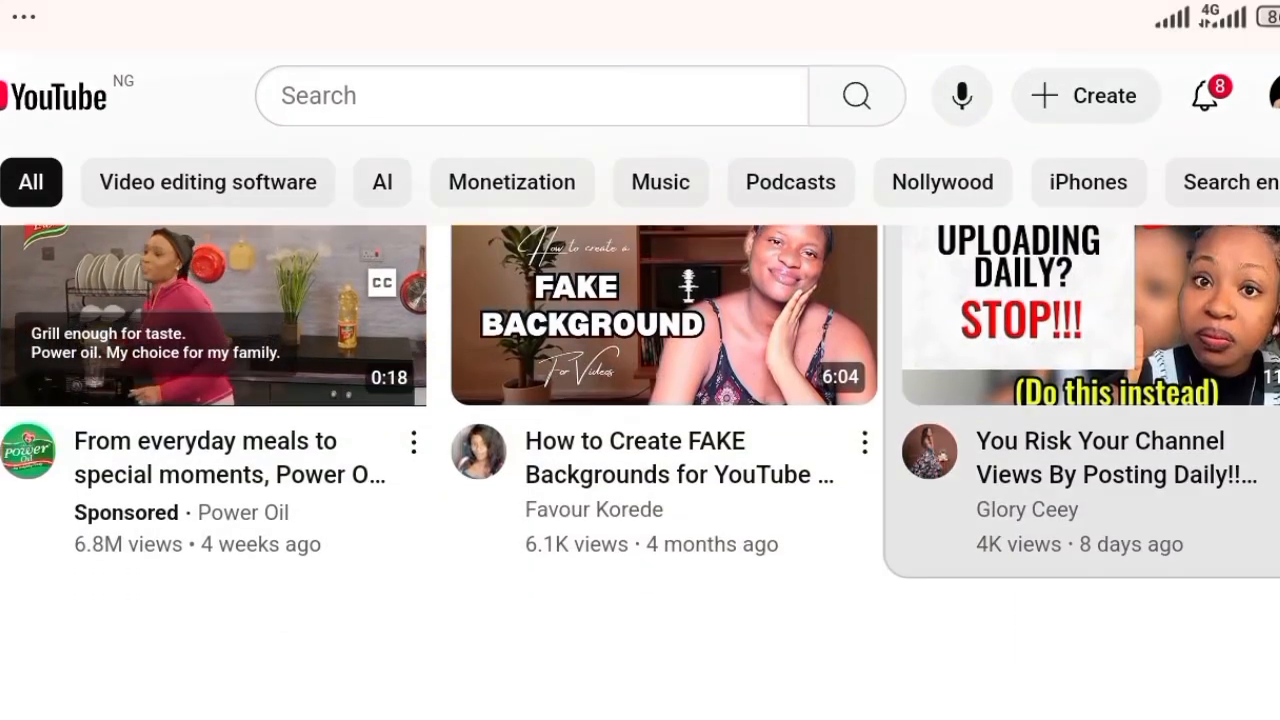
scroll(640, 470, down, 3)
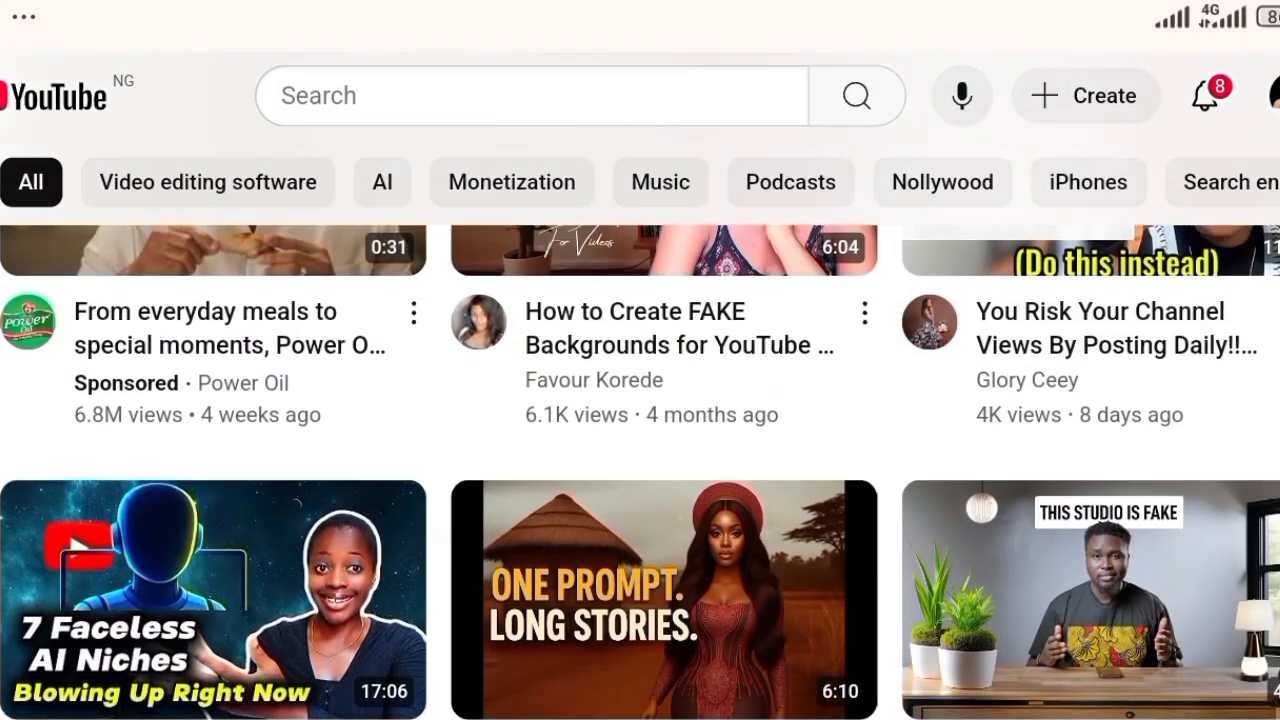
scroll(640, 470, down, 2)
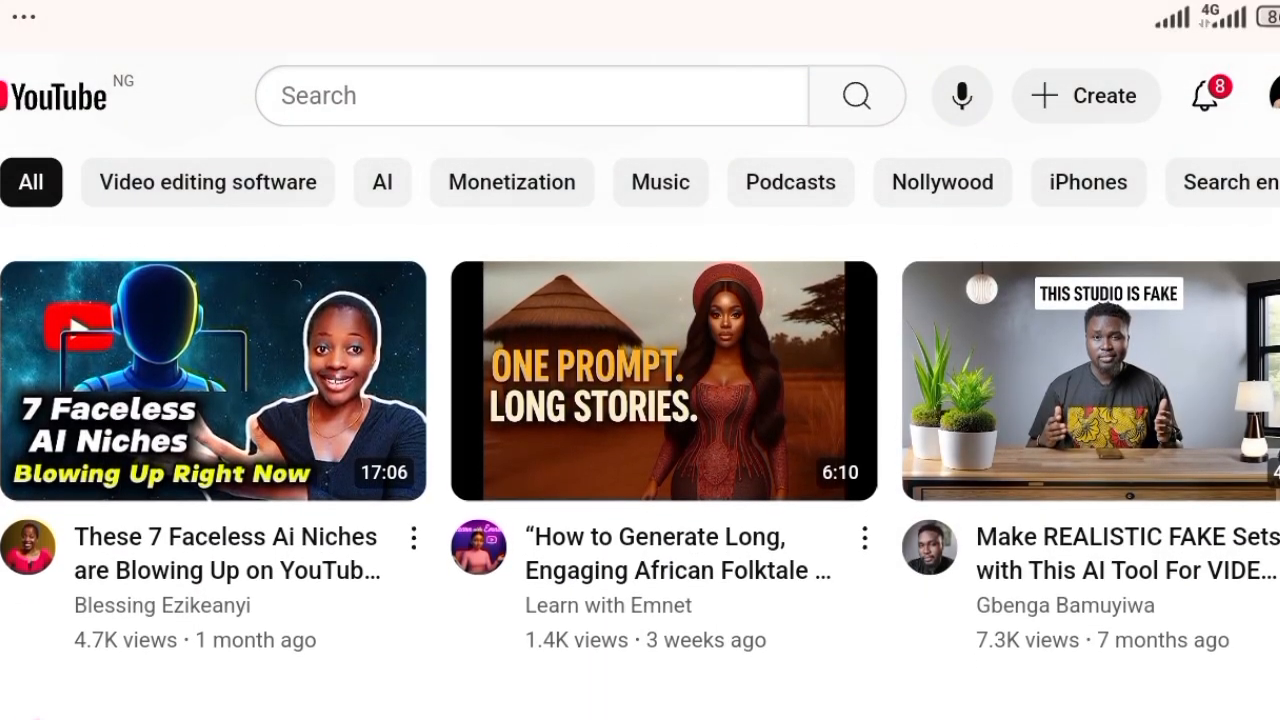
scroll(640, 470, down, 4)
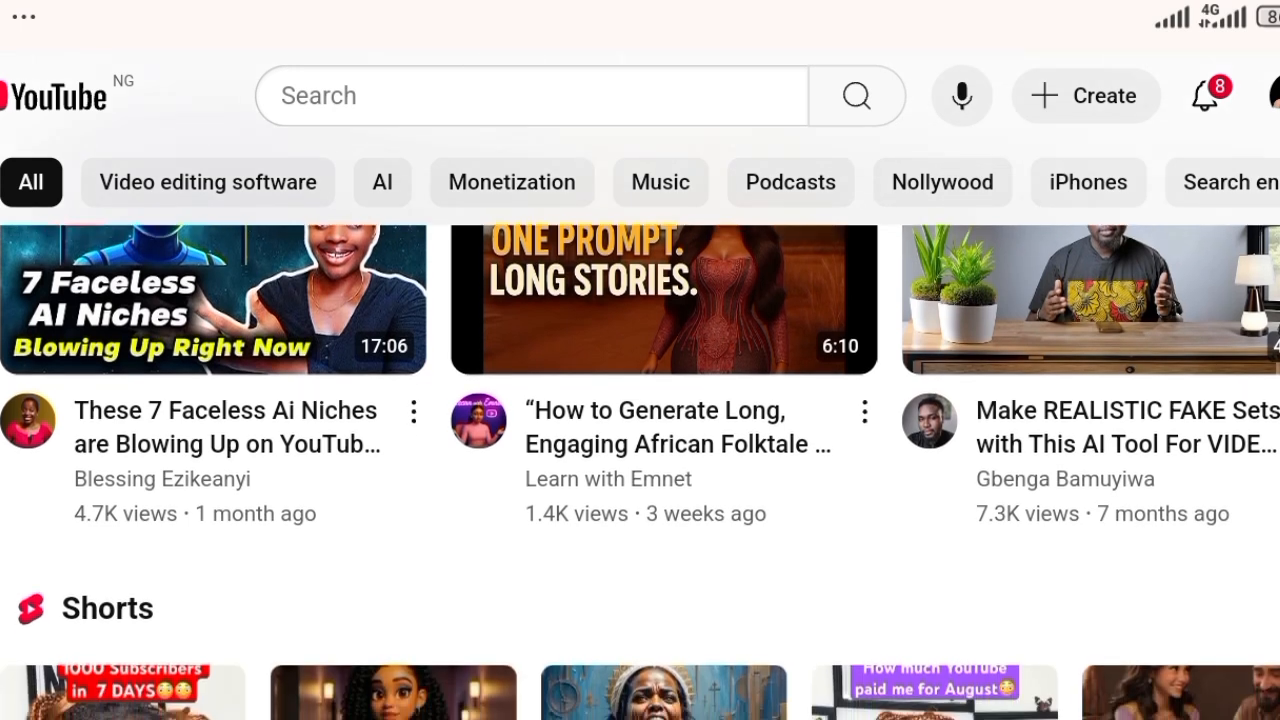
scroll(640, 470, down, 5)
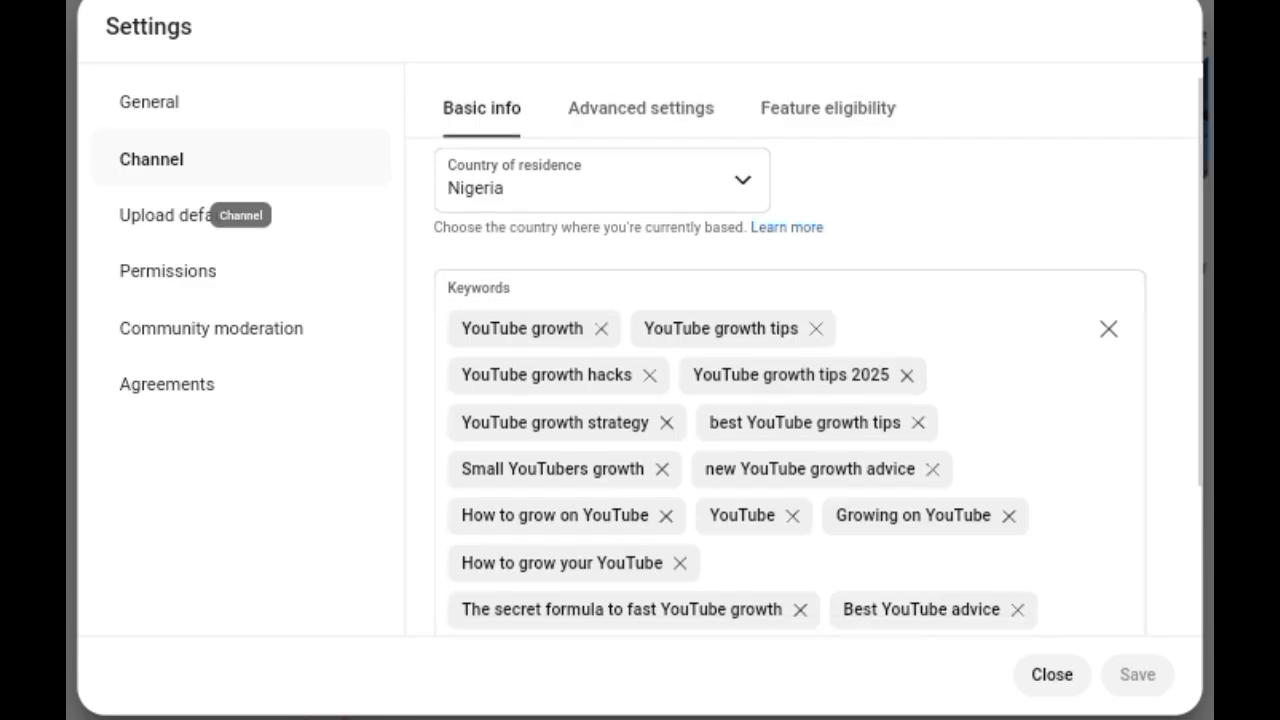
scroll(790, 400, down, 3)
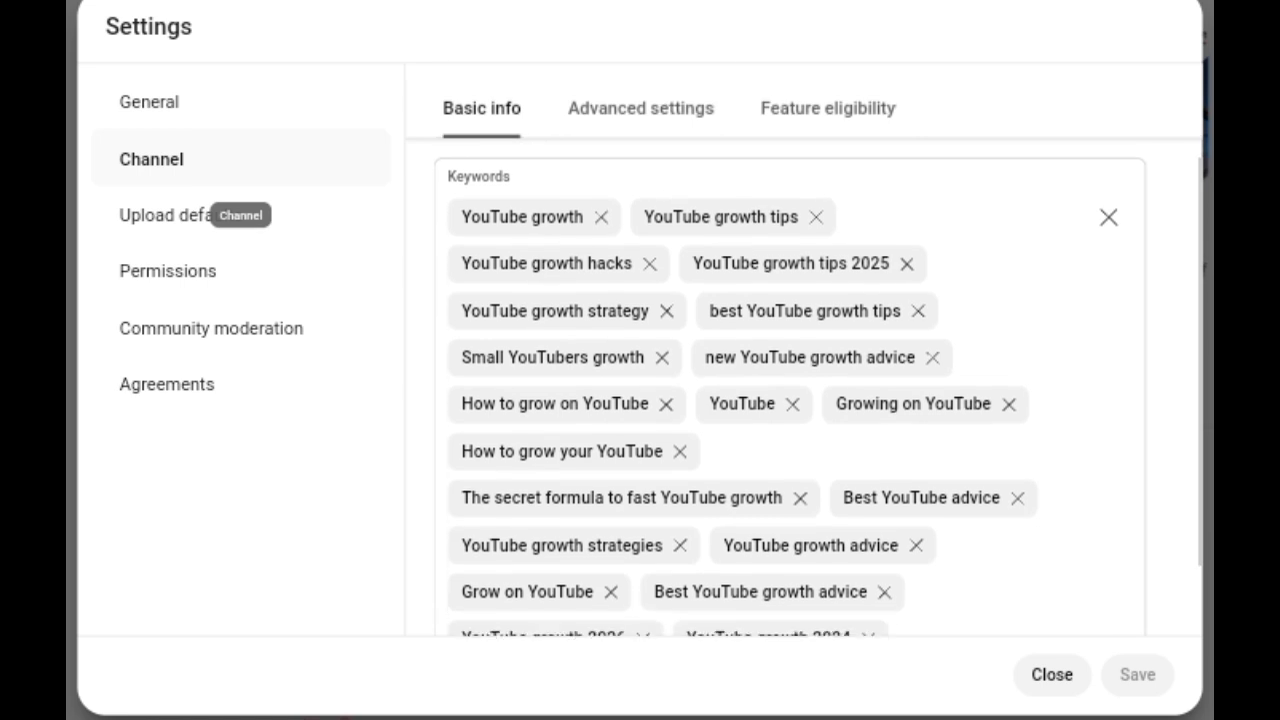
scroll(790, 400, down, 2)
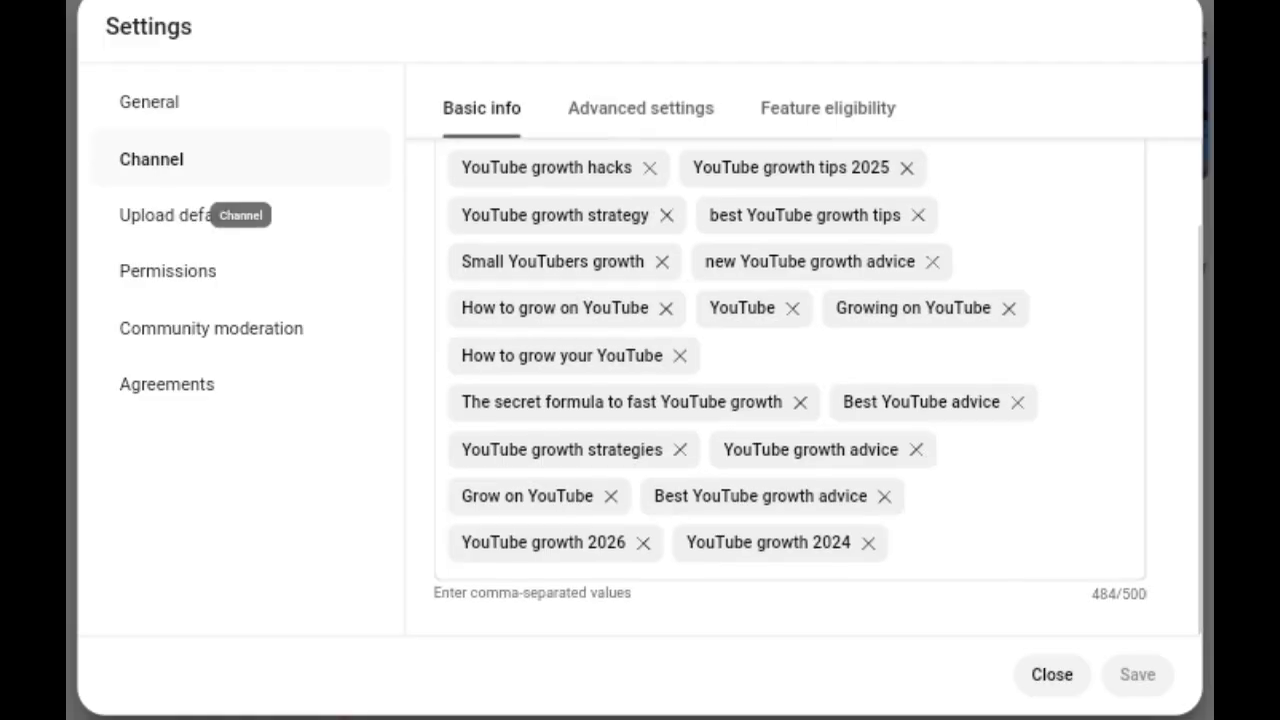
scroll(790, 400, up, 3)
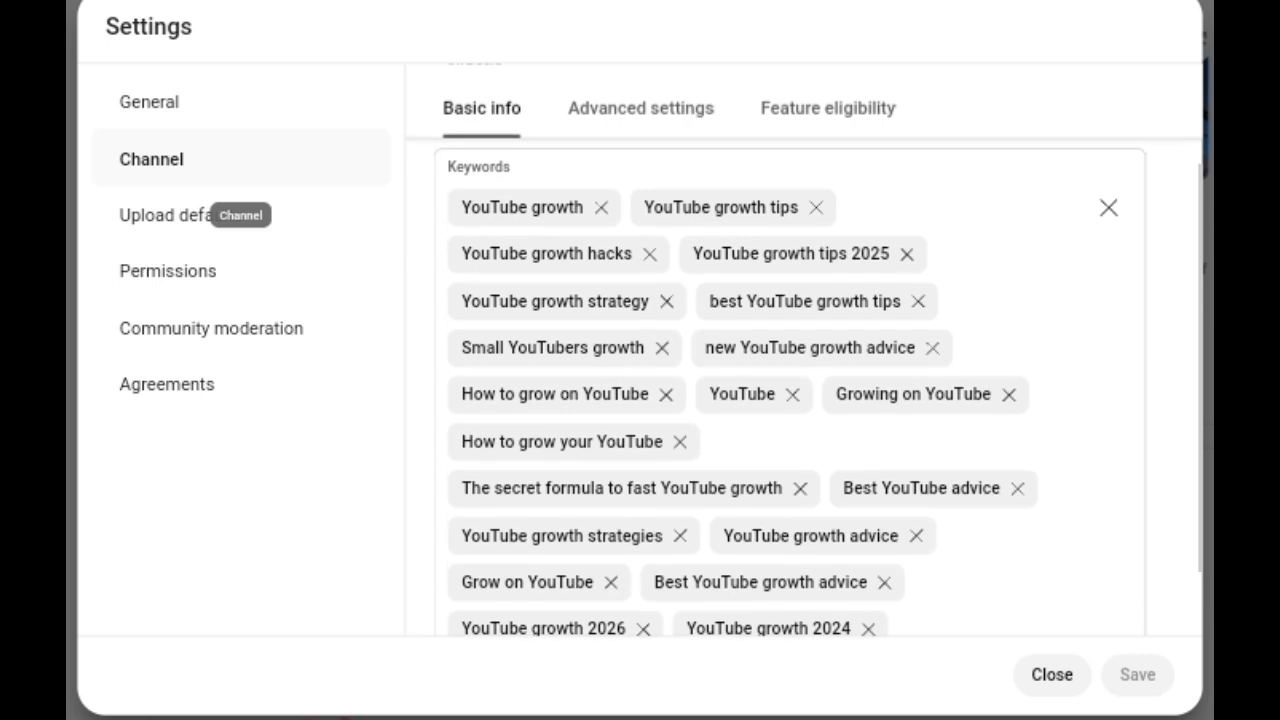
scroll(790, 400, up, 1)
scroll(790, 400, down, 1)
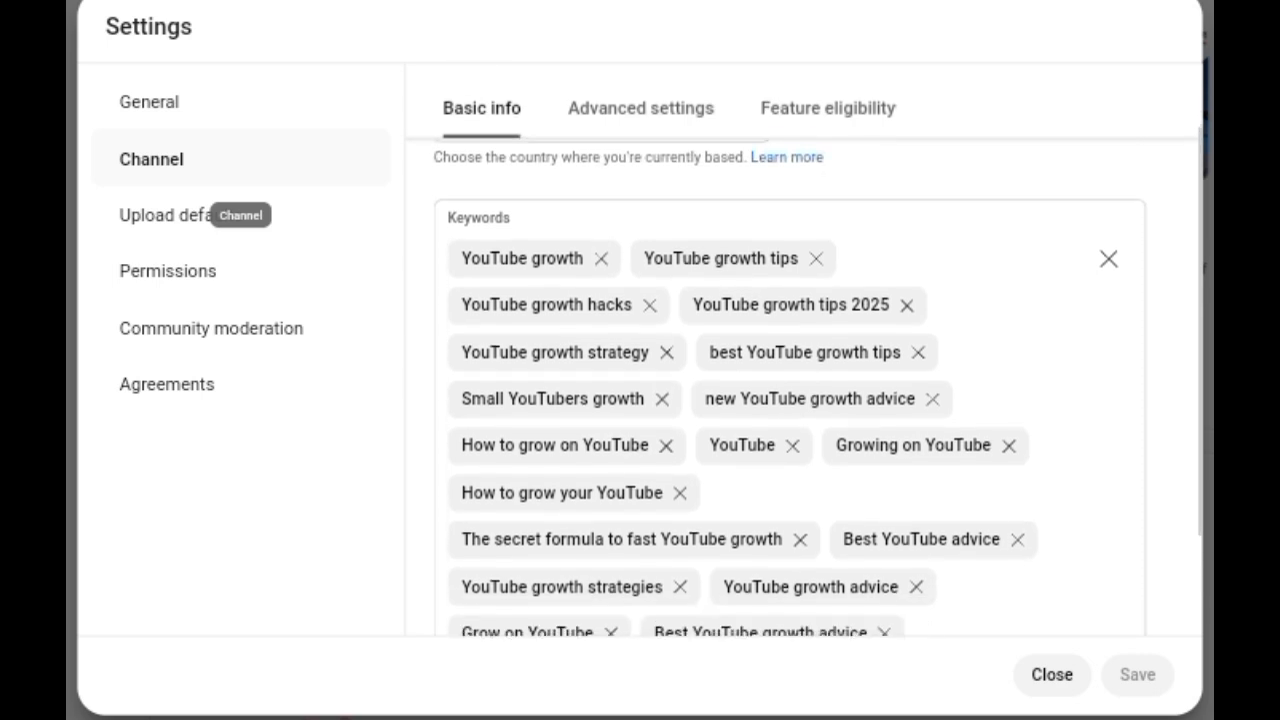
scroll(790, 400, down, 1)
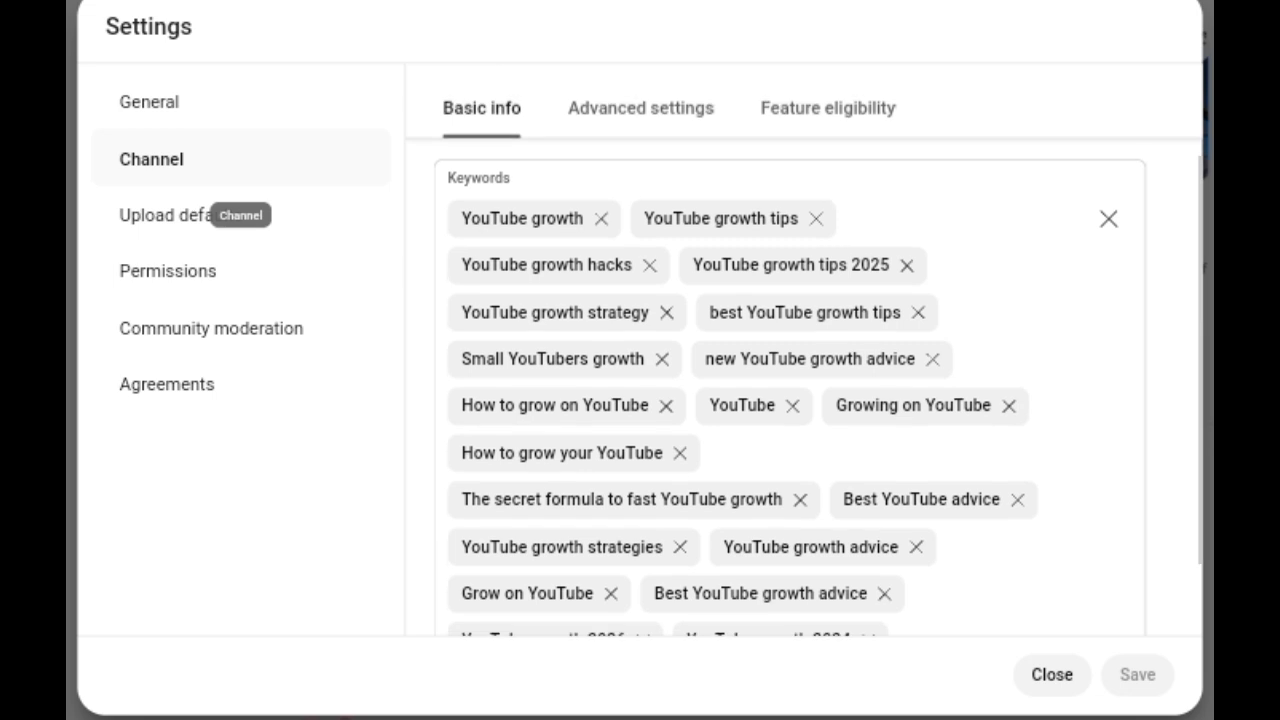
scroll(790, 400, down, 2)
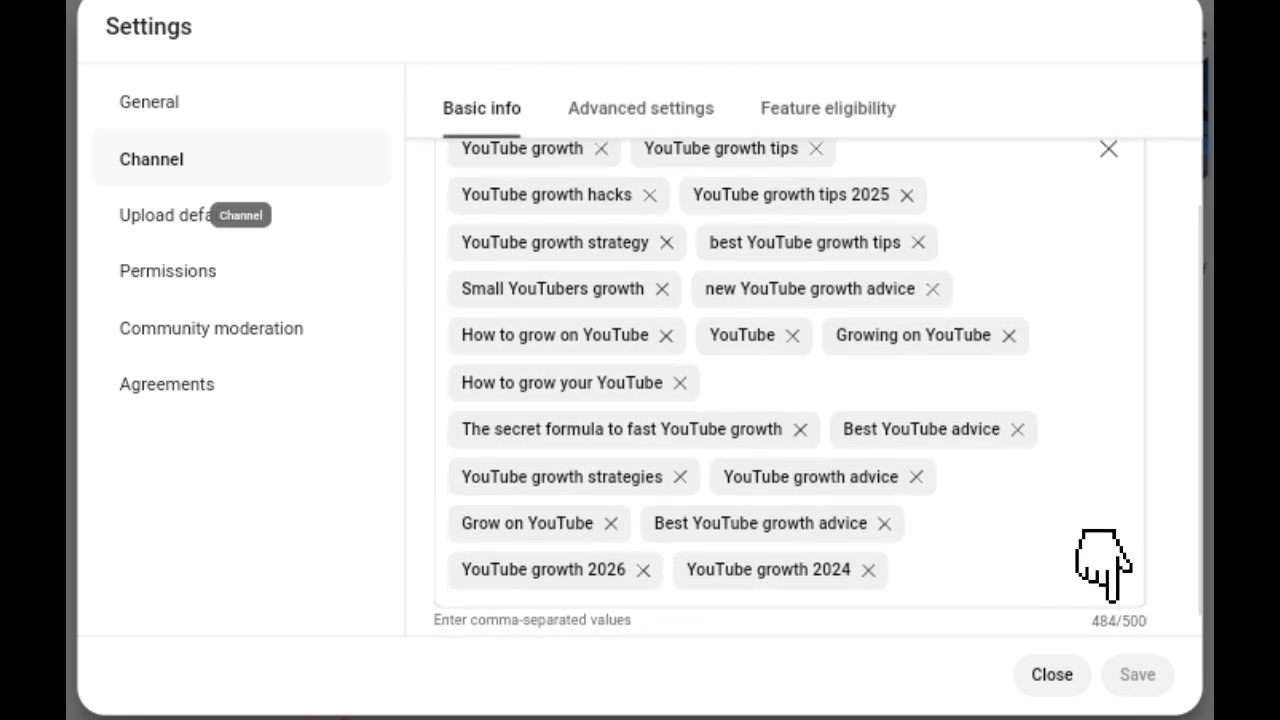
scroll(1100, 560, down, 1)
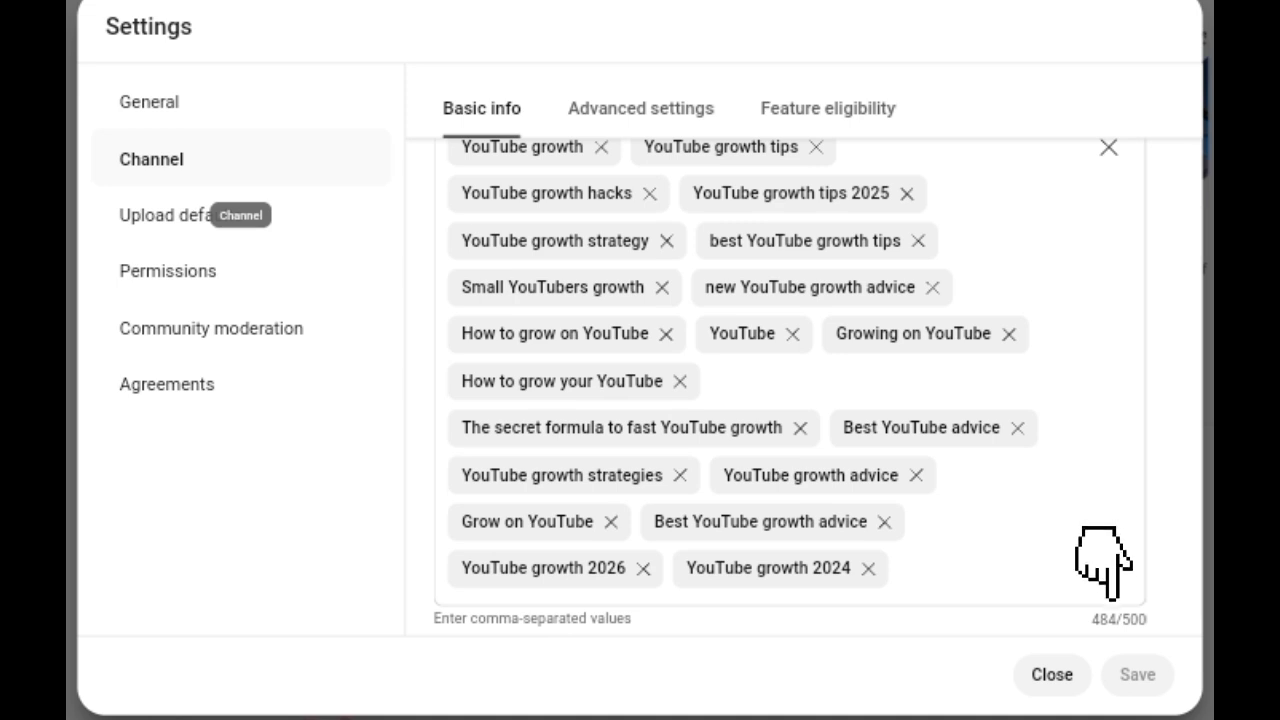
scroll(1100, 560, up, 1)
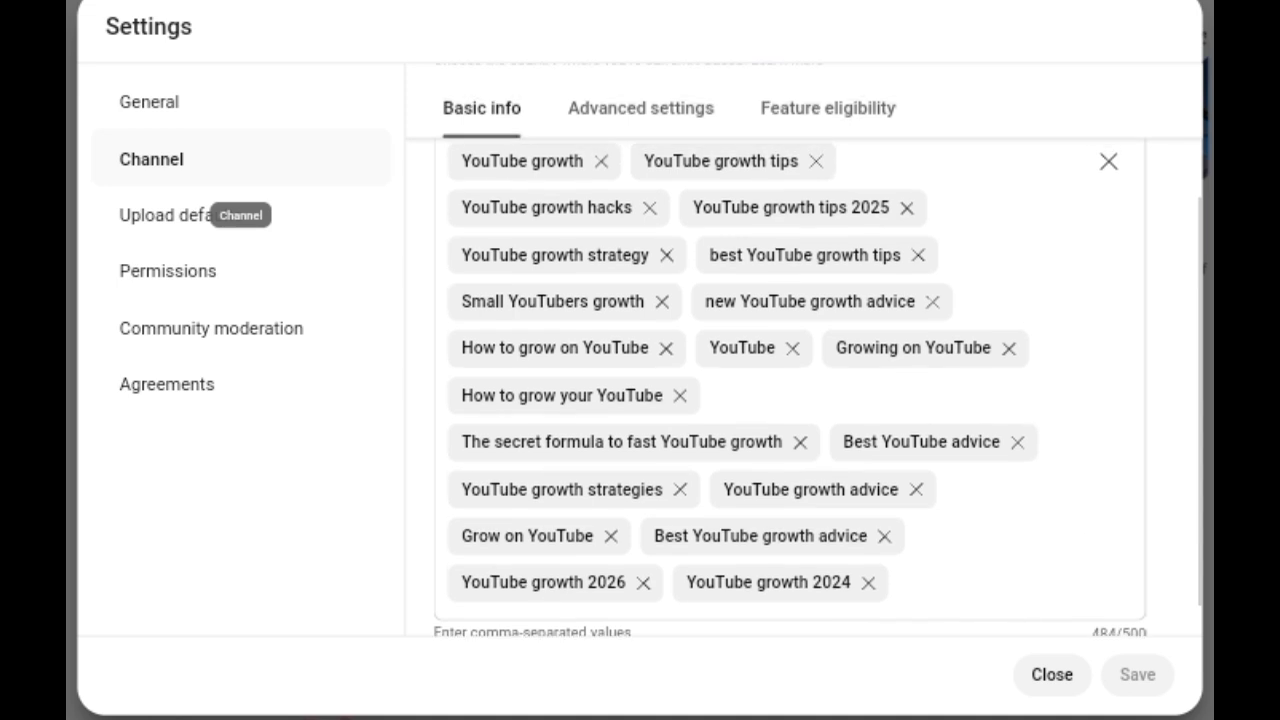
scroll(790, 388, up, 1)
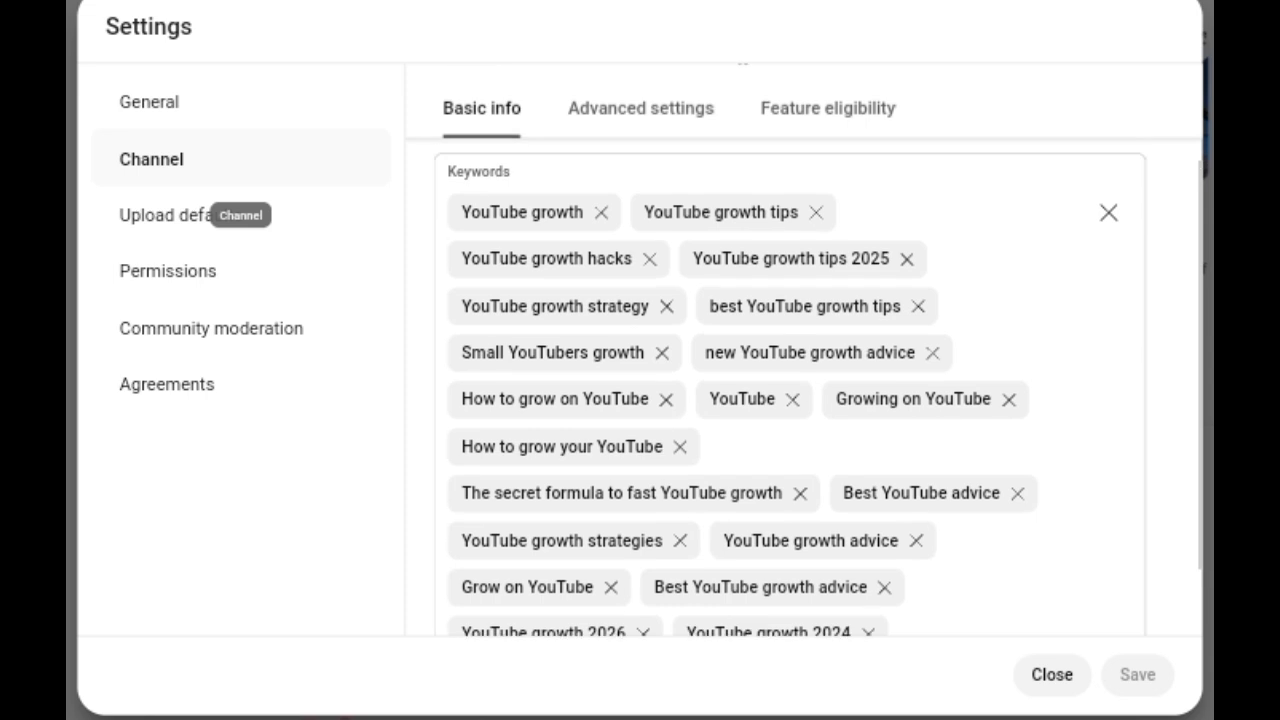
scroll(790, 388, up, 1)
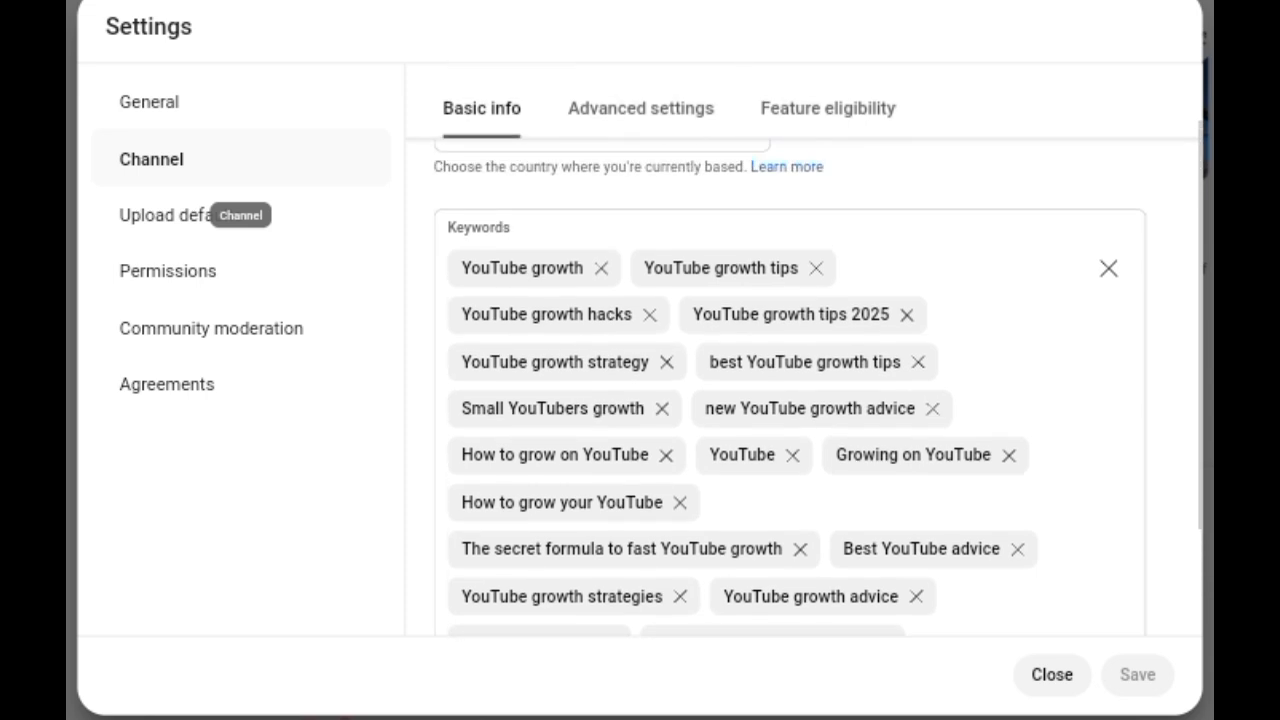
scroll(790, 420, down, 2)
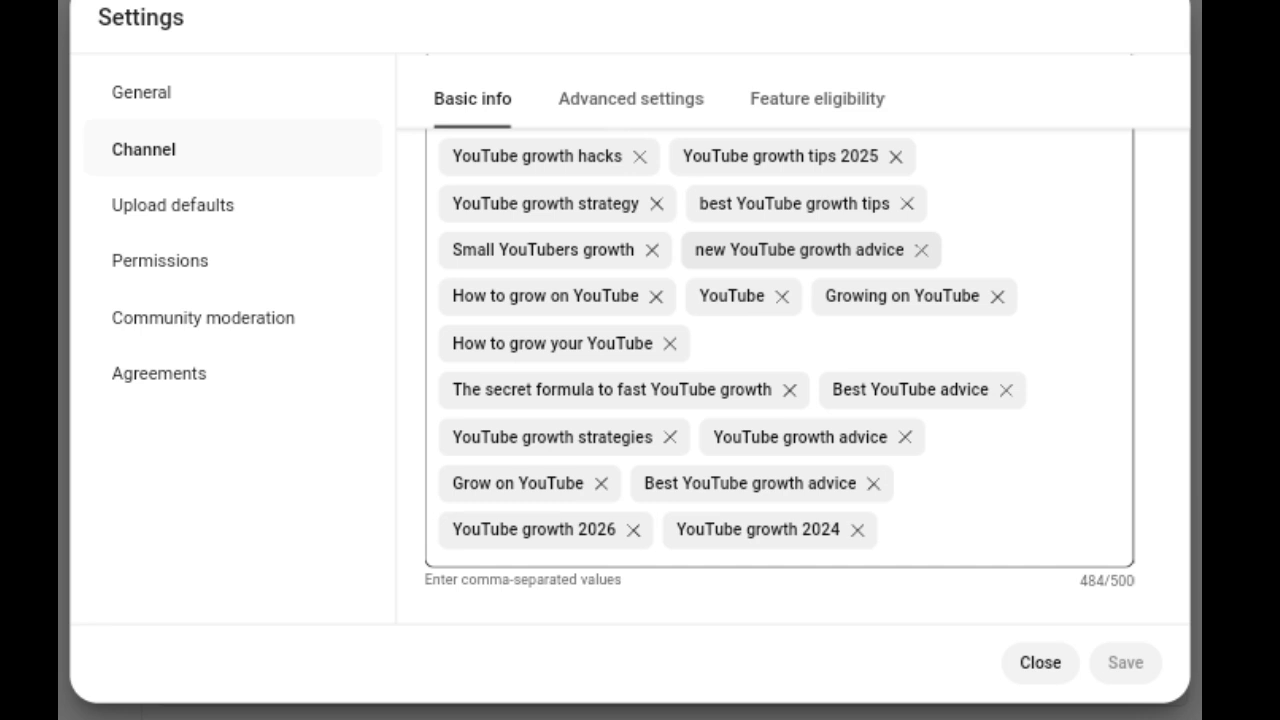
Step: Open the advanced channel settings and review the Made for Kids audience options
click(631, 99)
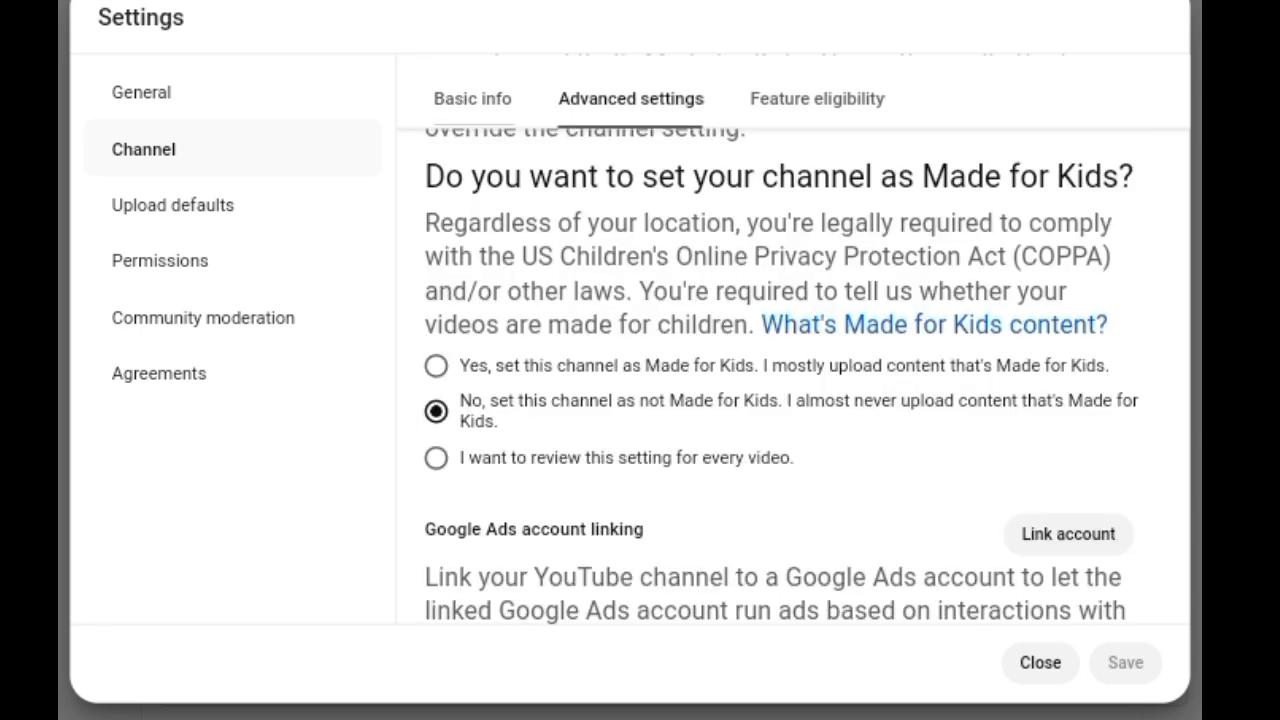
scroll(790, 375, up, 3)
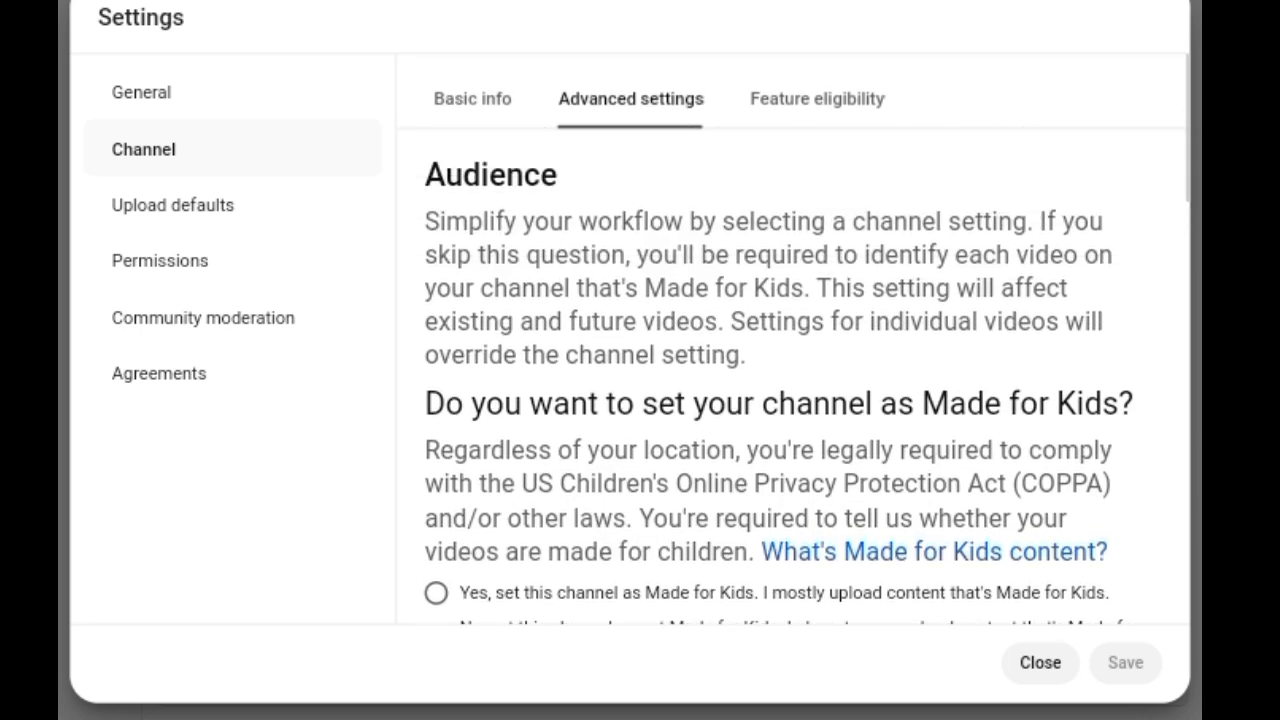
scroll(790, 375, down, 2)
scroll(790, 375, up, 1)
scroll(790, 375, down, 2)
scroll(790, 375, down, 1)
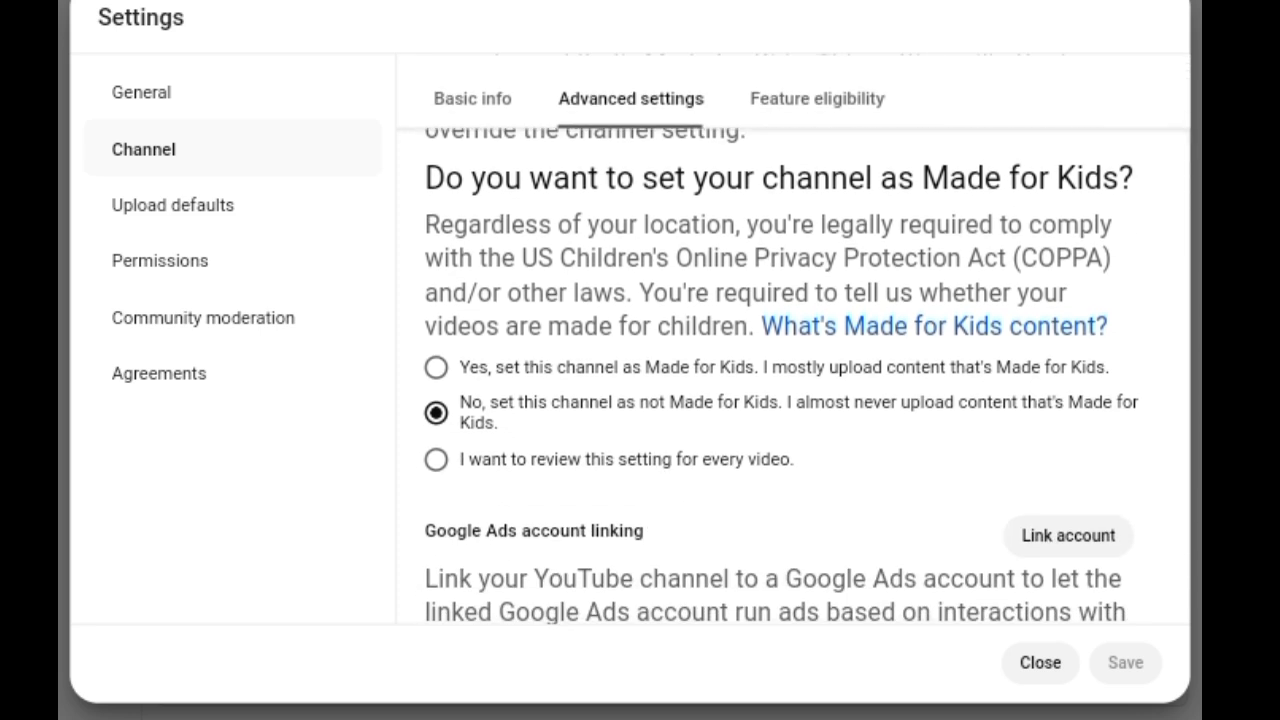
scroll(790, 375, up, 2)
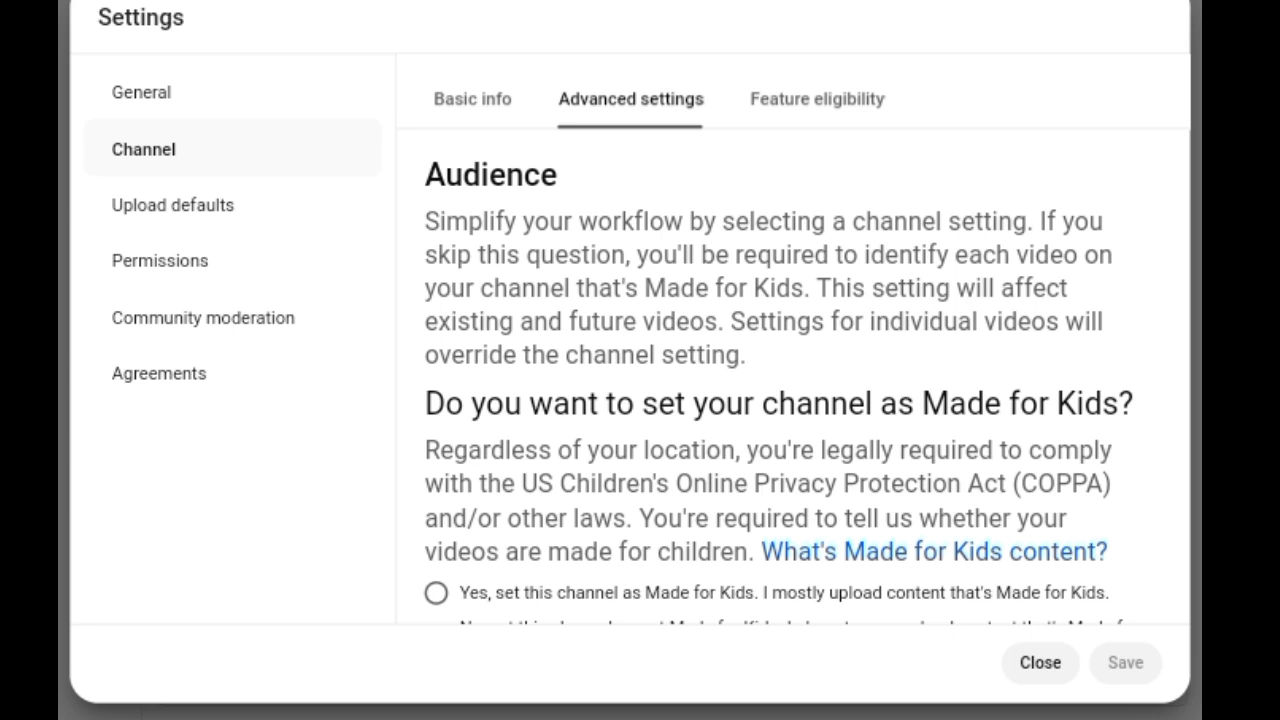
Step: Enable 'Don't show potentially inappropriate words' for automatic captions
scroll(807, 340, down, 5)
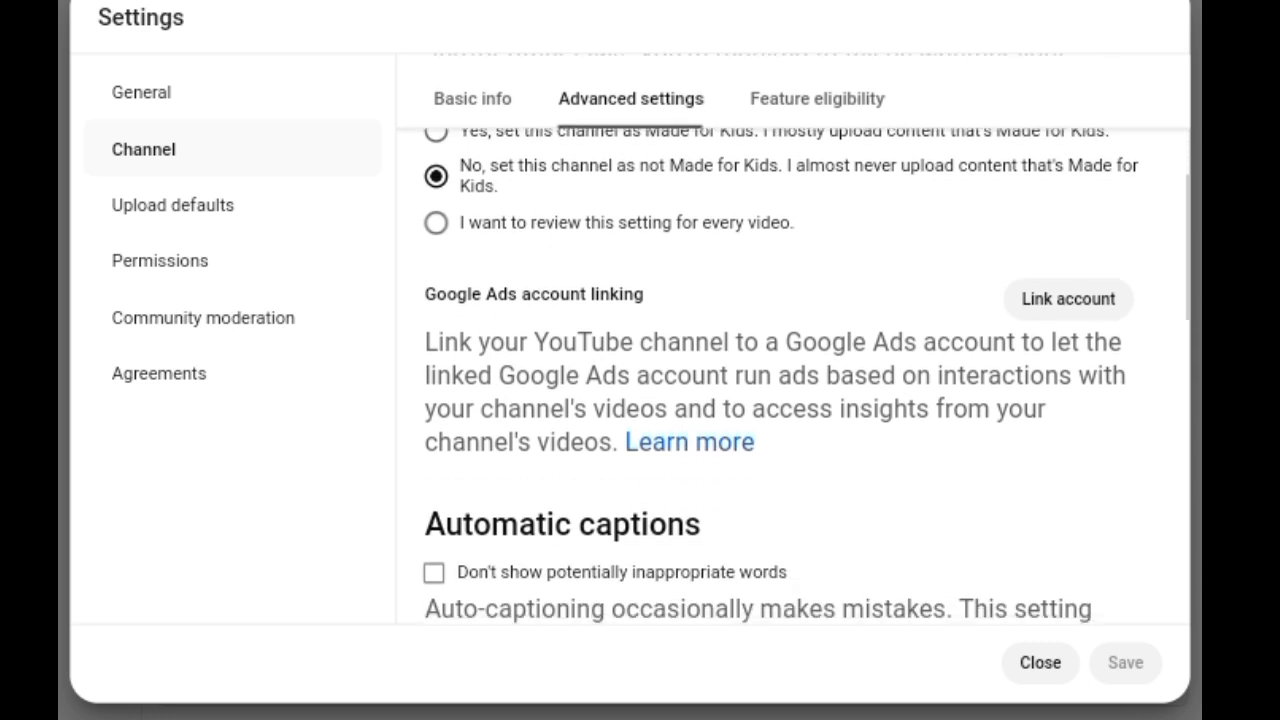
scroll(806, 376, down, 3)
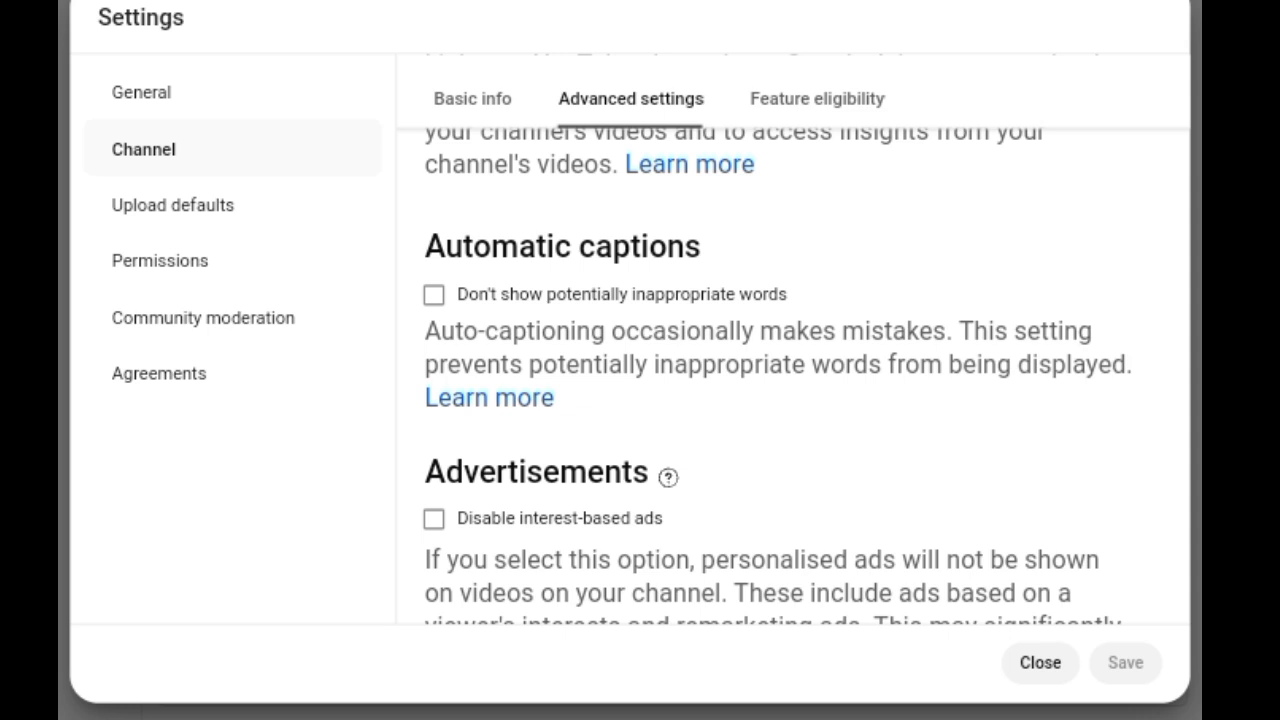
scroll(433, 310, up, 1)
click(433, 310)
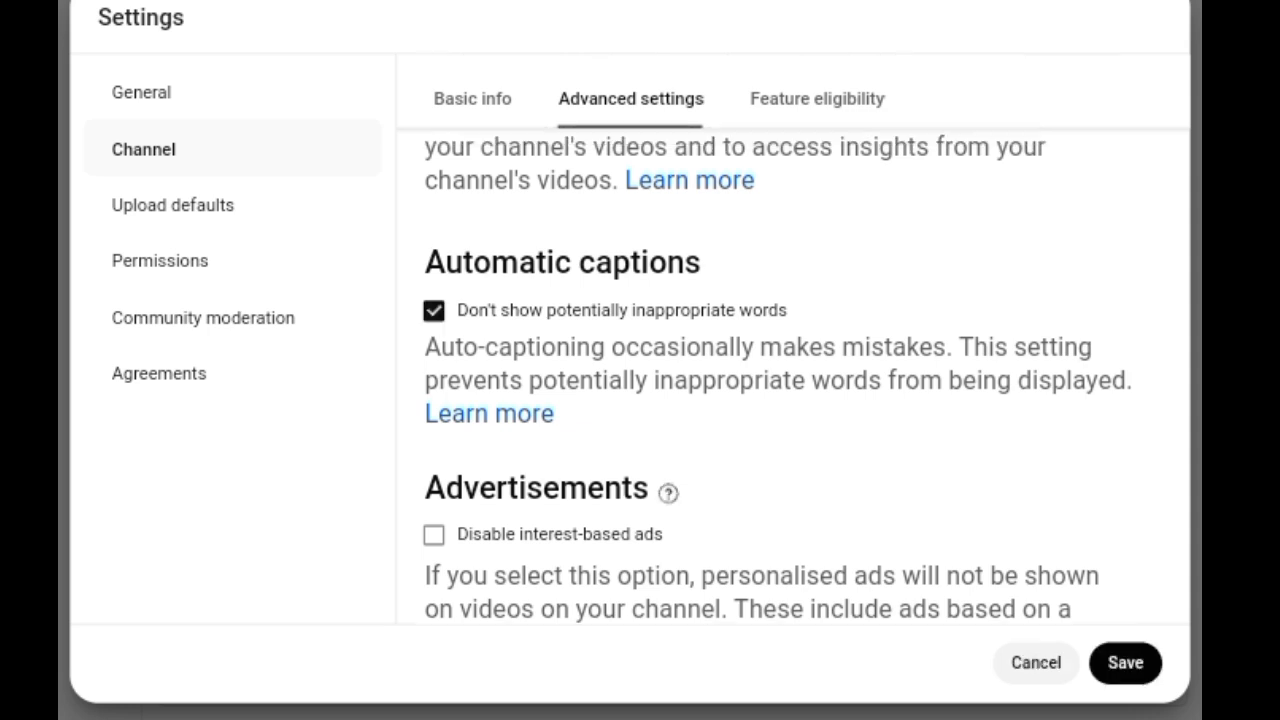
Step: Scroll back through the advanced channel settings to review the captions, Google Ads linking and Made for Kids sections
scroll(790, 375, up, 1)
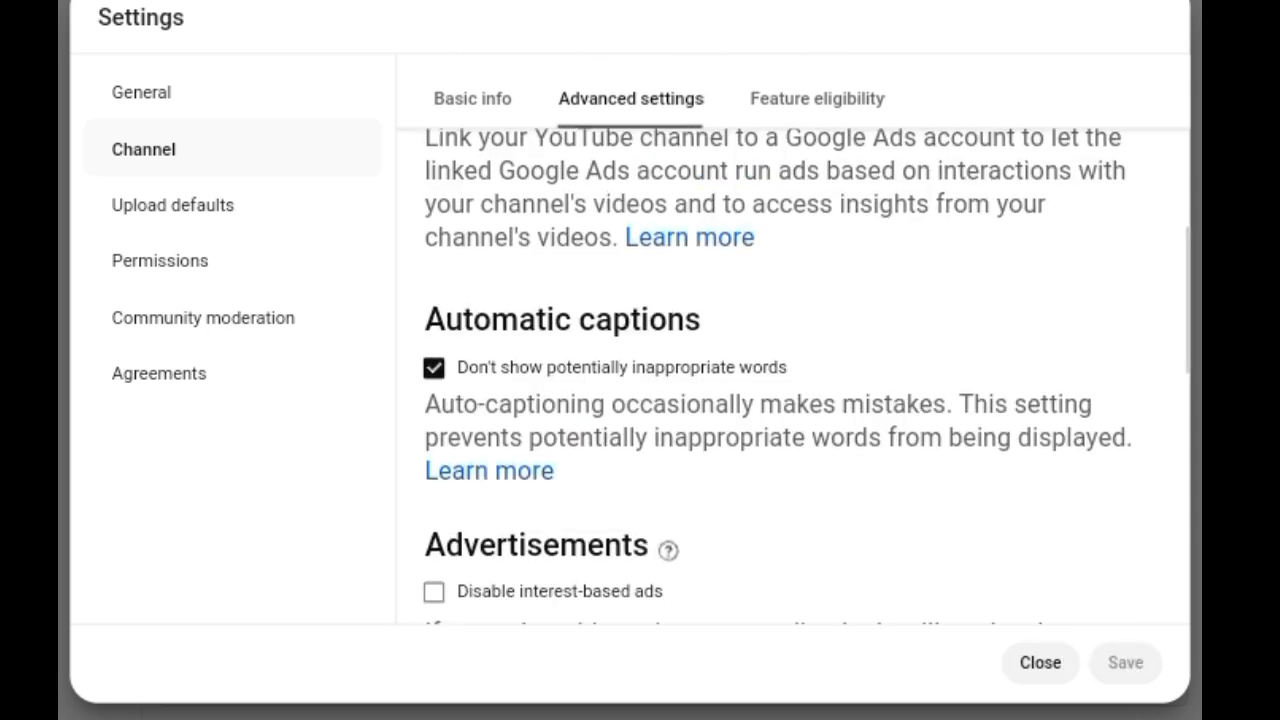
scroll(790, 375, down, 2)
scroll(790, 375, up, 5)
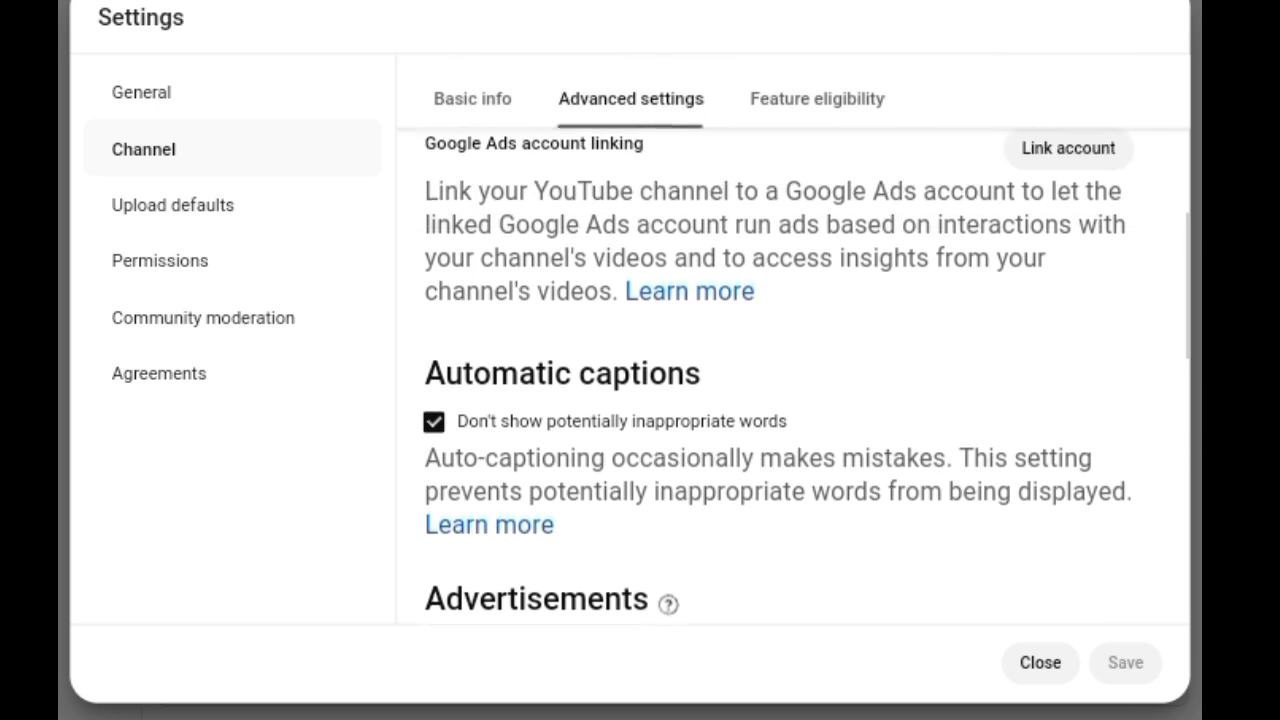
scroll(790, 375, down, 2)
scroll(806, 339, up, 2)
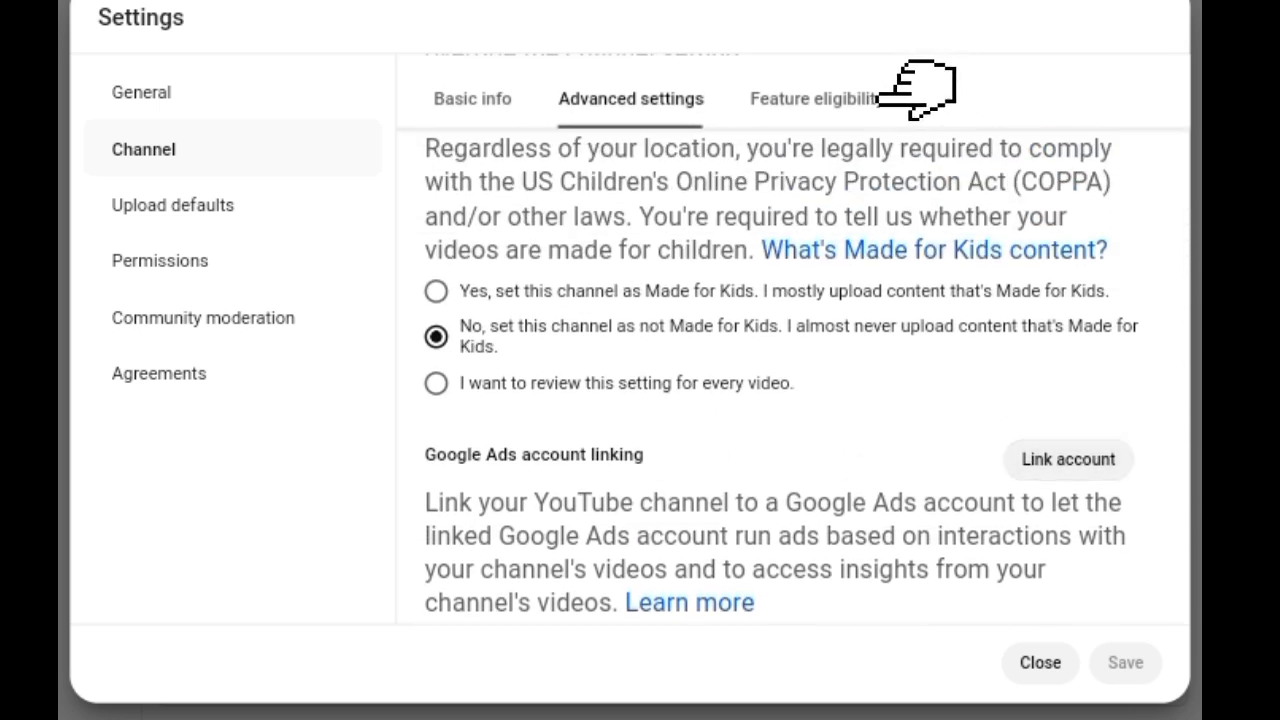
scroll(790, 375, up, 3)
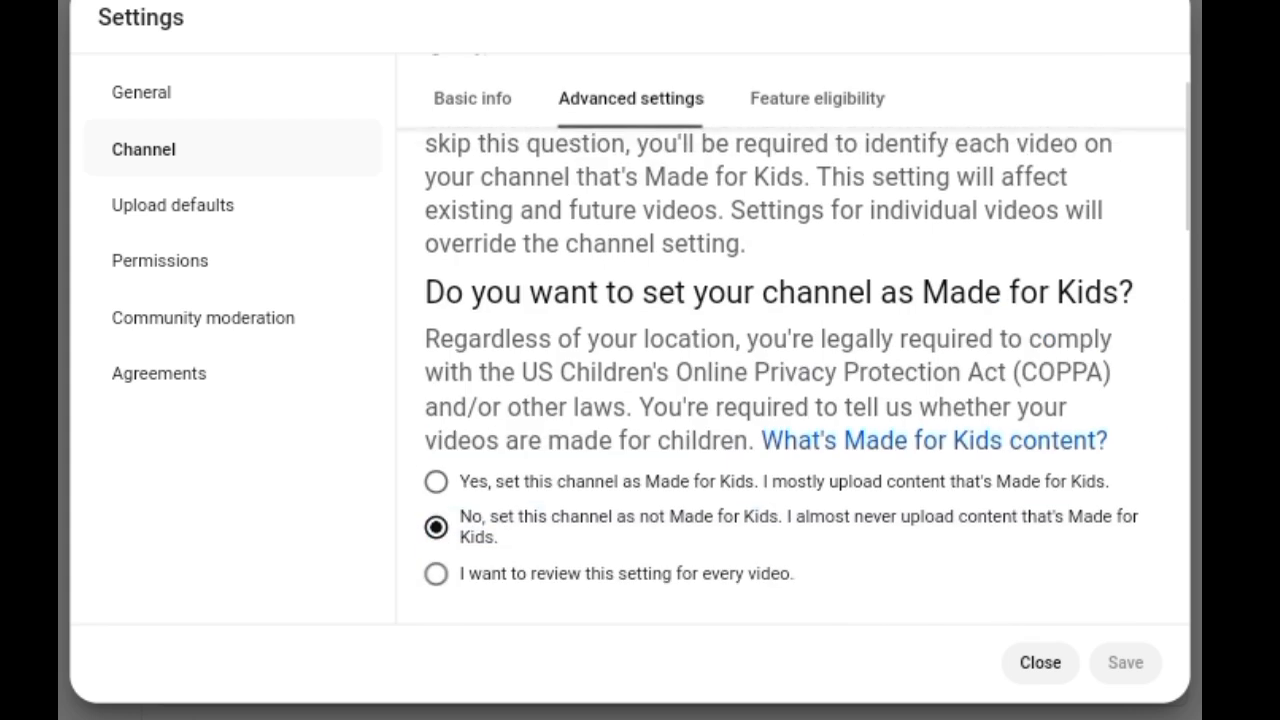
scroll(790, 375, down, 1)
scroll(790, 375, up, 1)
Step: Start phone verification under Feature eligibility and enter the phone number and the six-digit verification code
click(817, 98)
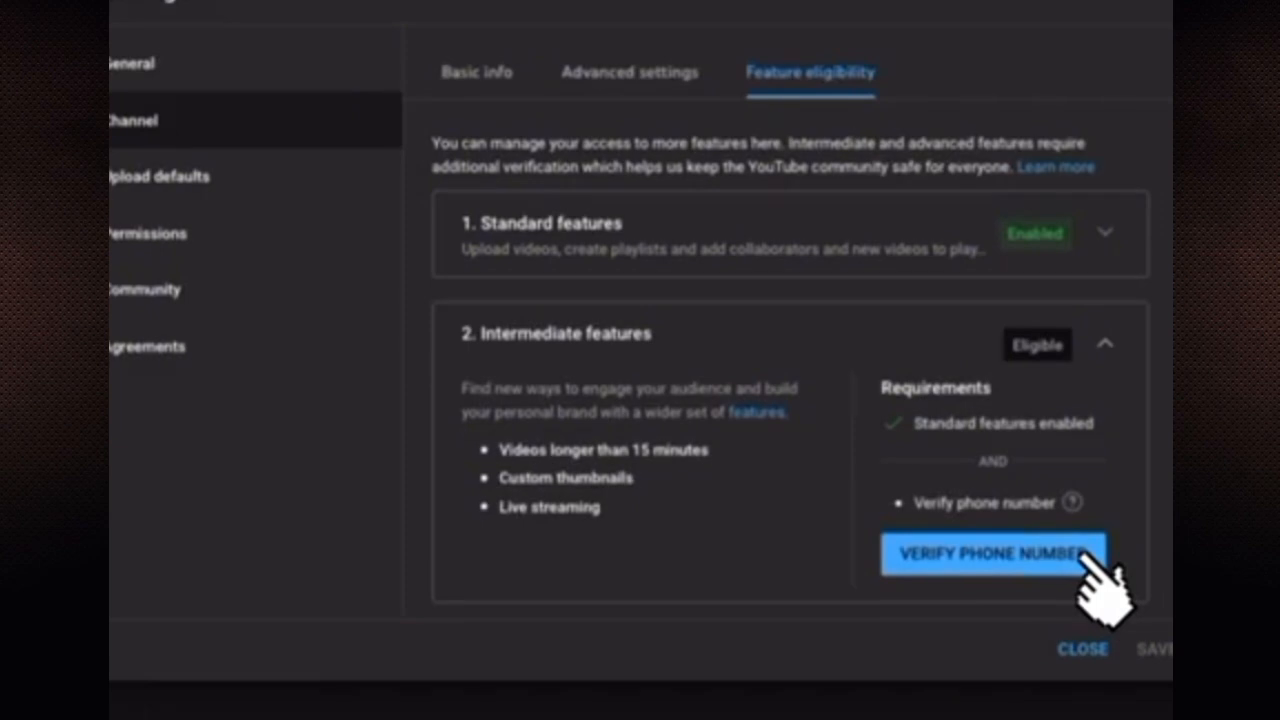
click(1083, 555)
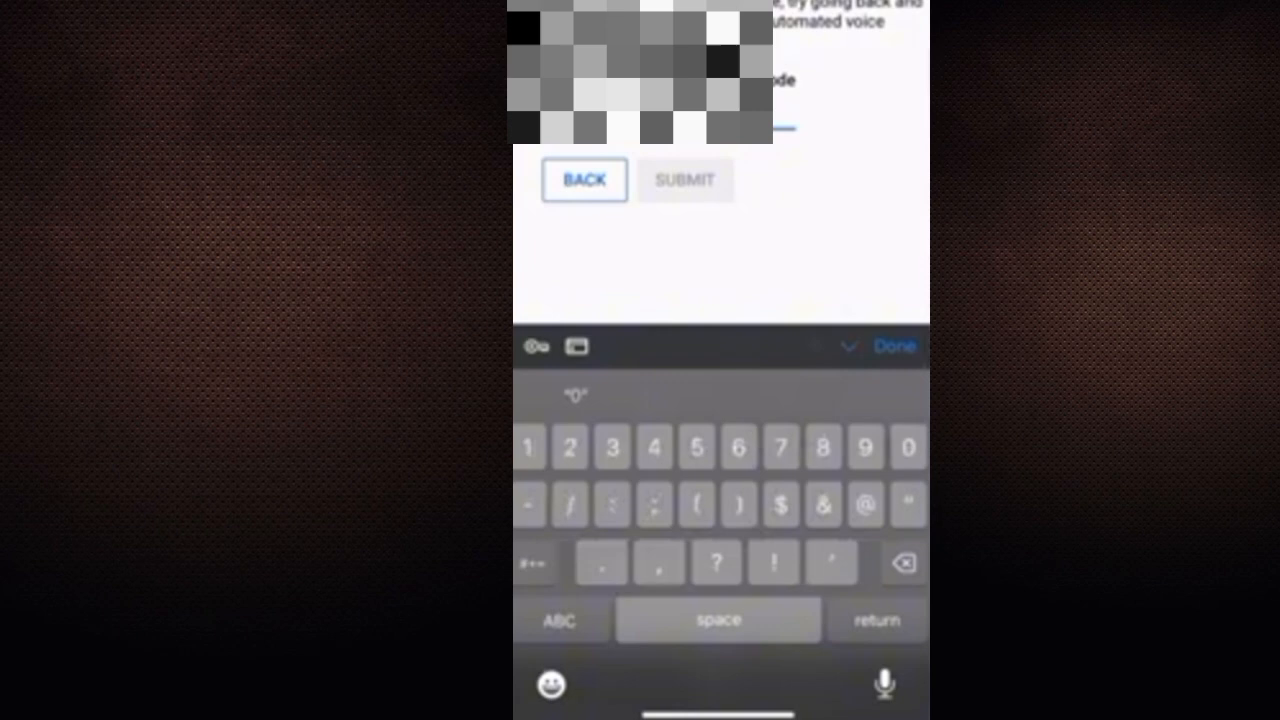
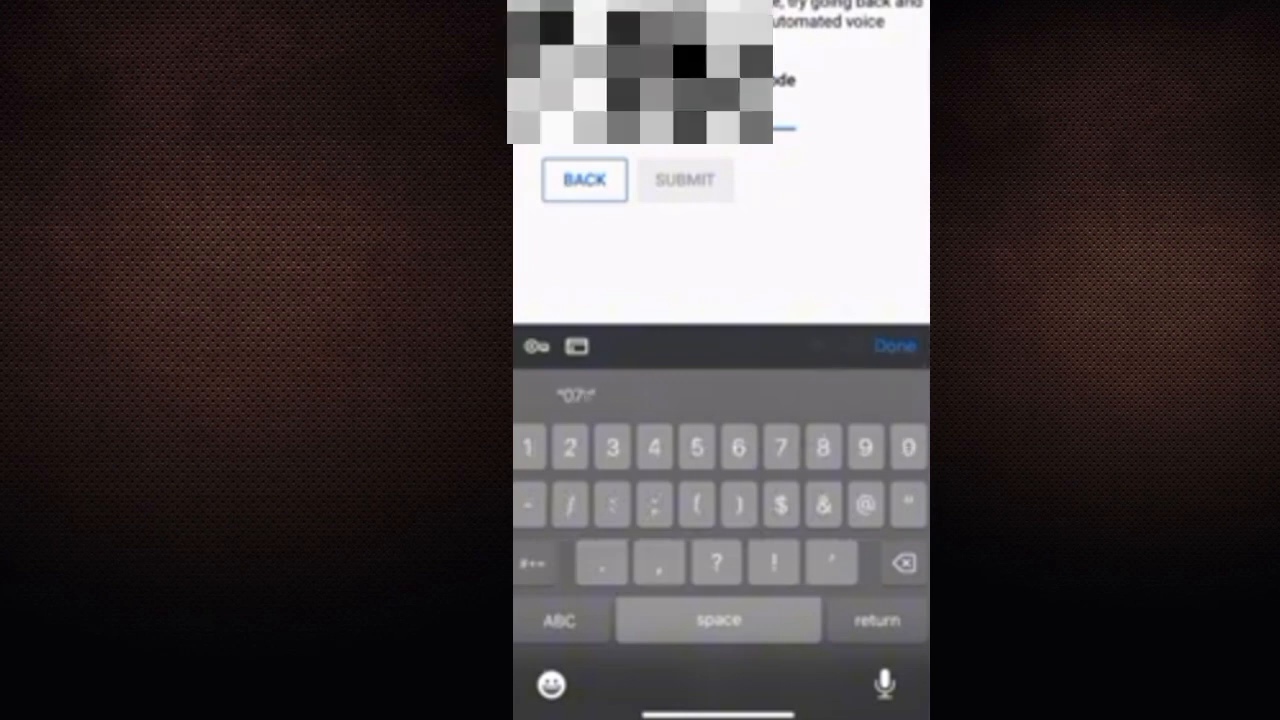
key(Return)
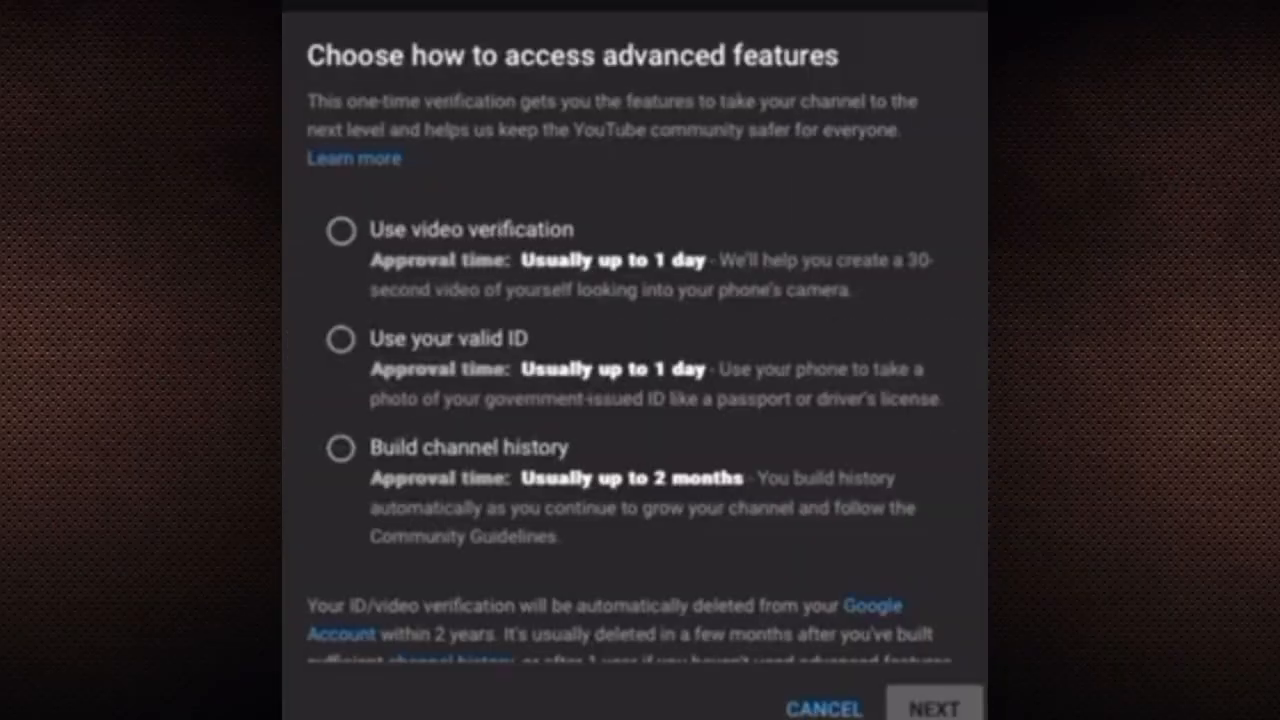
Step: Review the feature eligibility levels and the advanced features video verification instructions
click(341, 230)
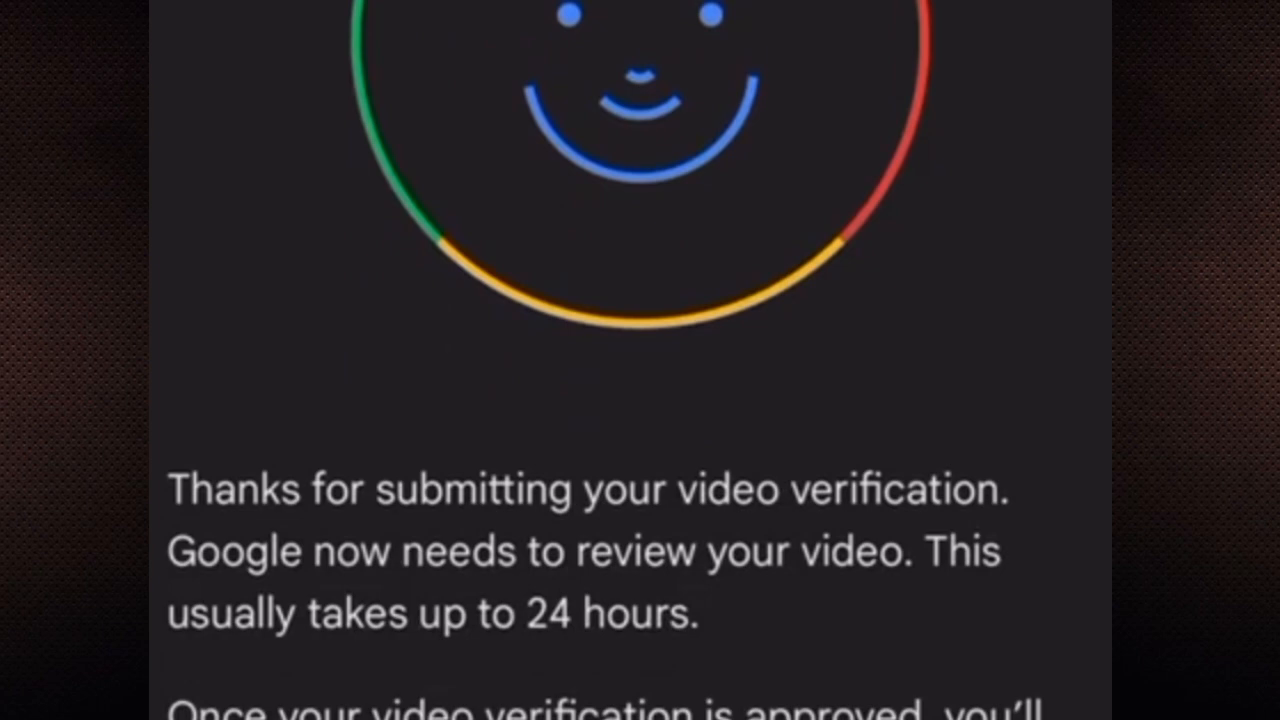
scroll(630, 360, down, 4)
scroll(630, 360, up, 1)
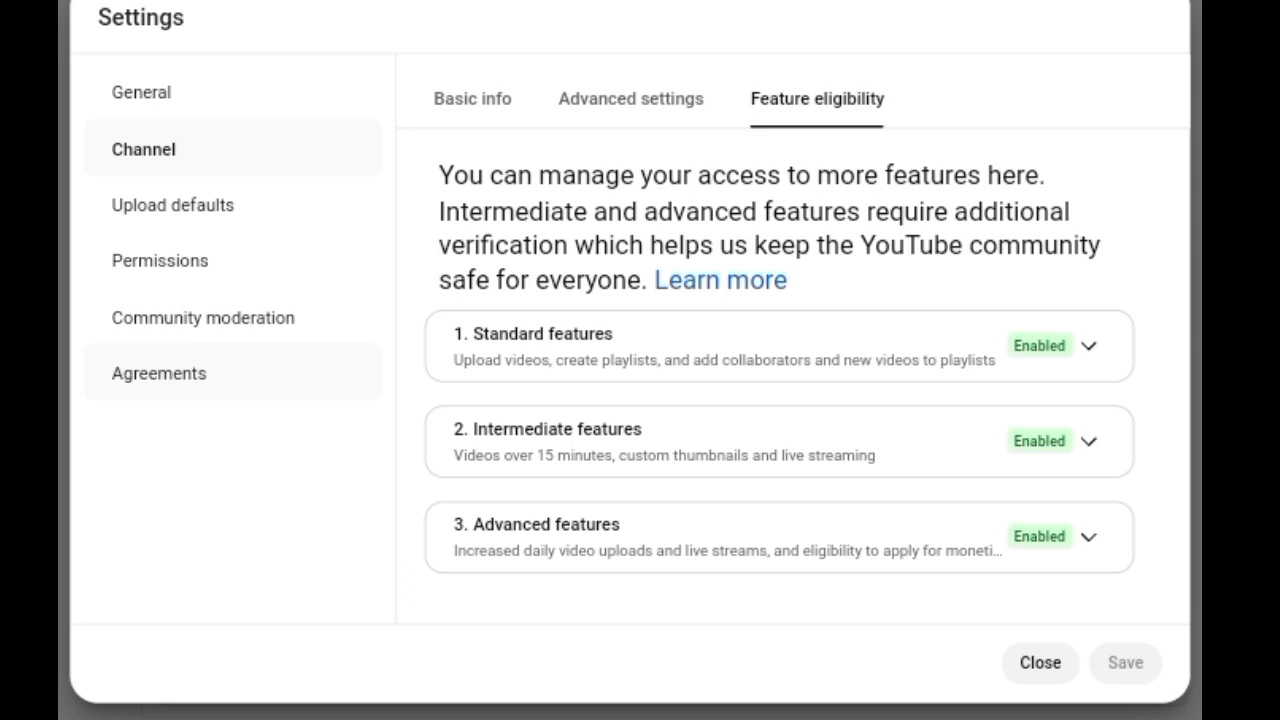
Step: Open the upload defaults and review the basic info fields for title, description, visibility and tags
click(158, 212)
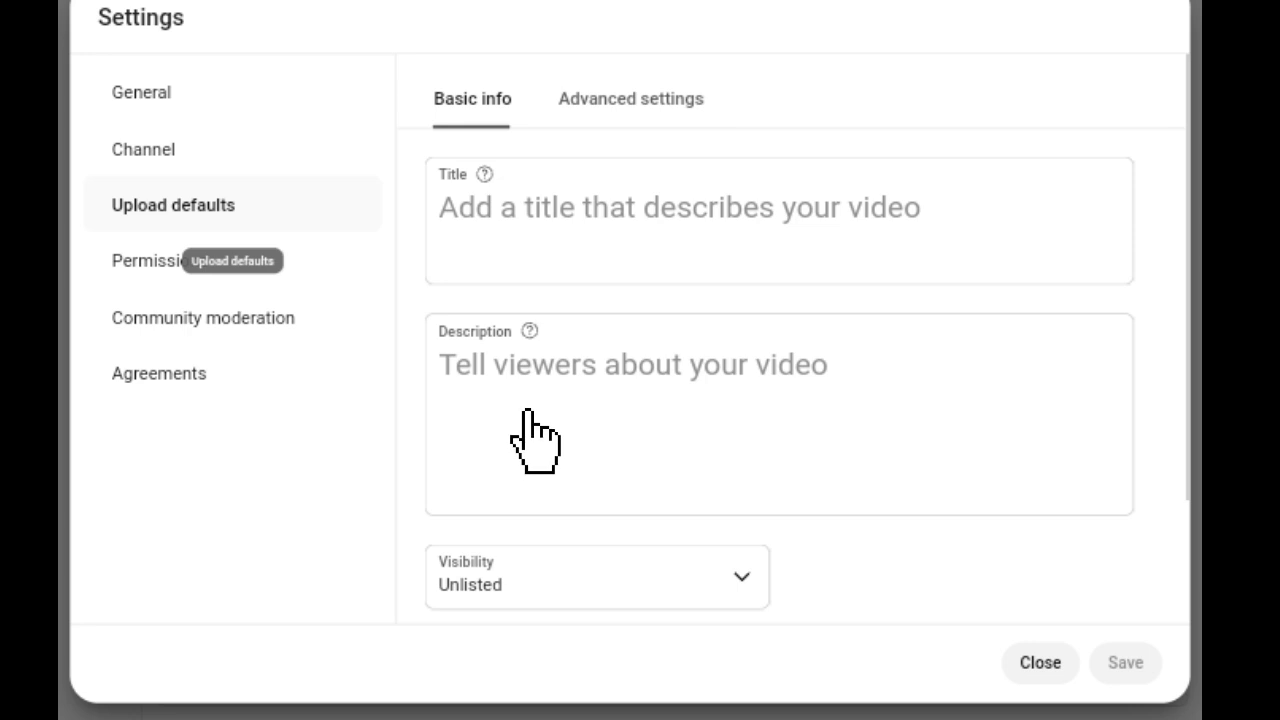
scroll(530, 440, down, 2)
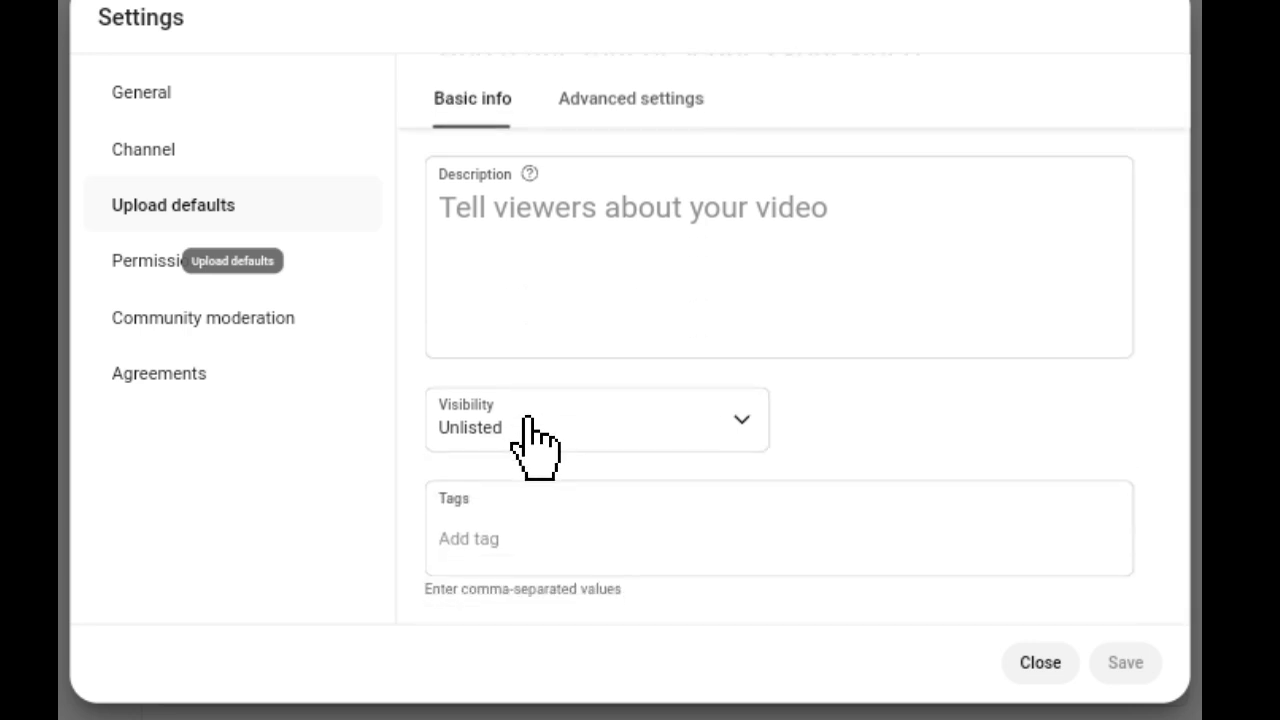
scroll(527, 415, up, 2)
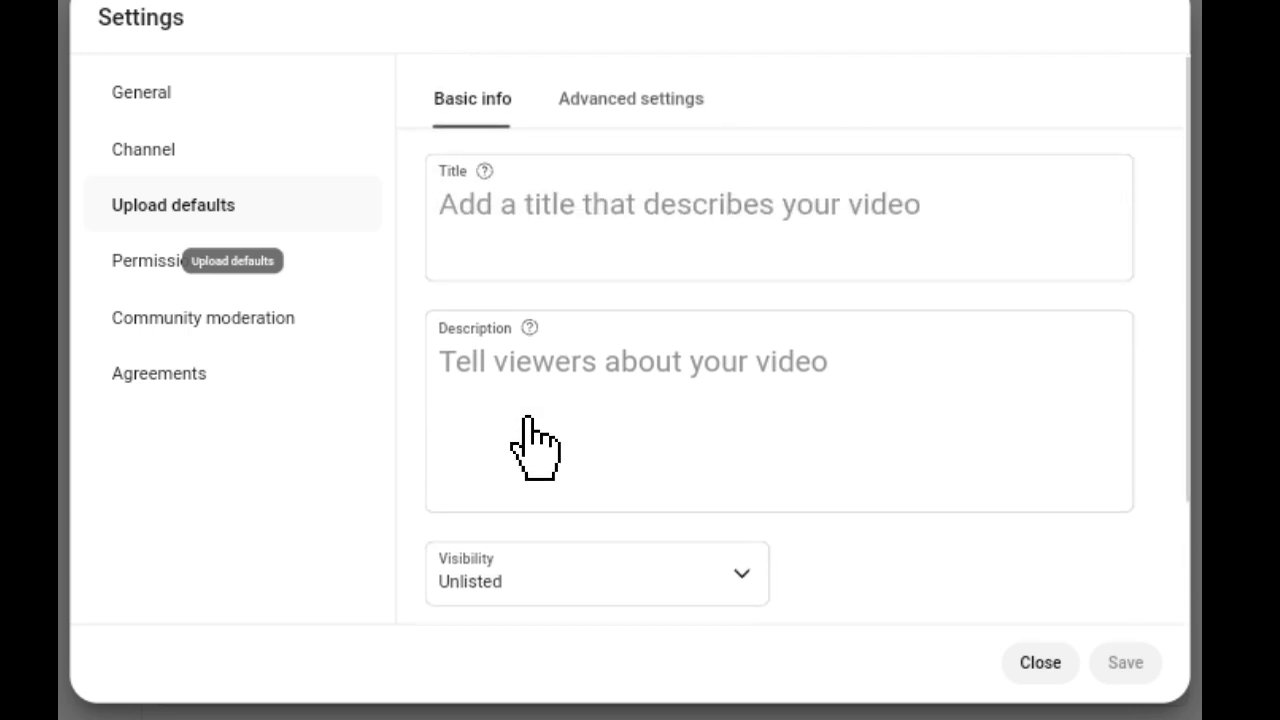
scroll(527, 415, down, 2)
scroll(527, 415, up, 1)
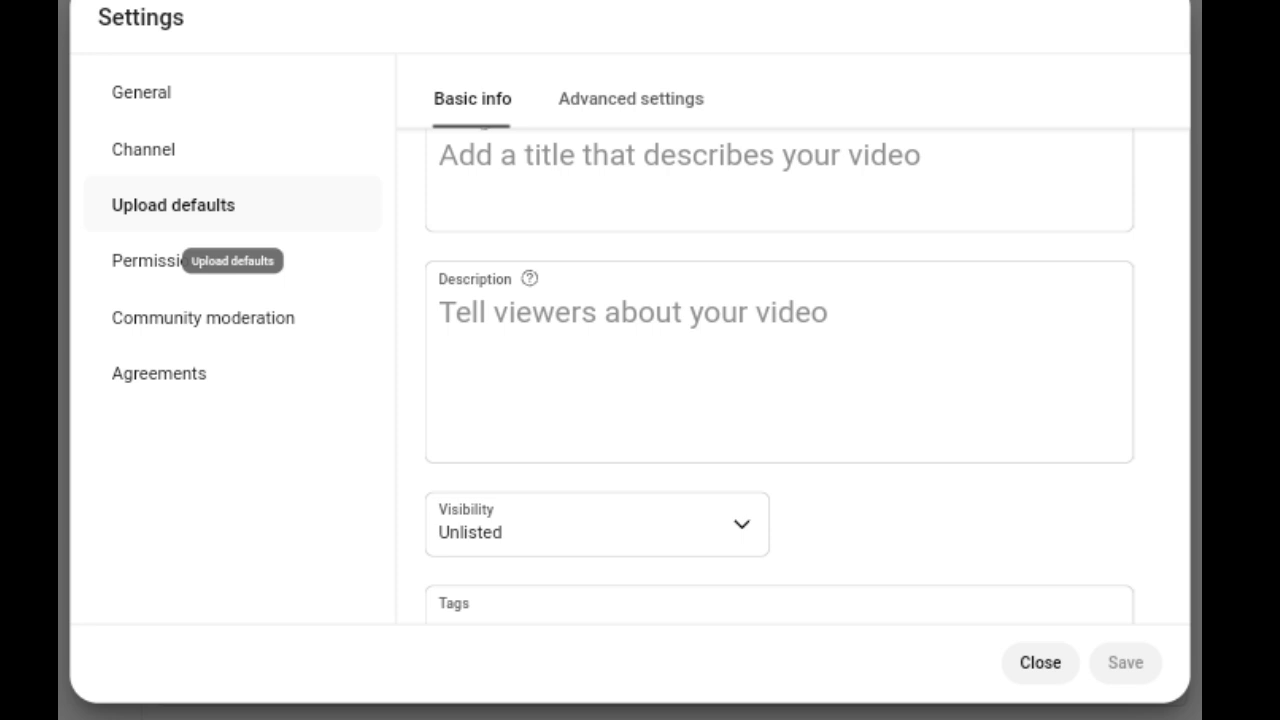
scroll(780, 376, up, 1)
scroll(780, 376, down, 2)
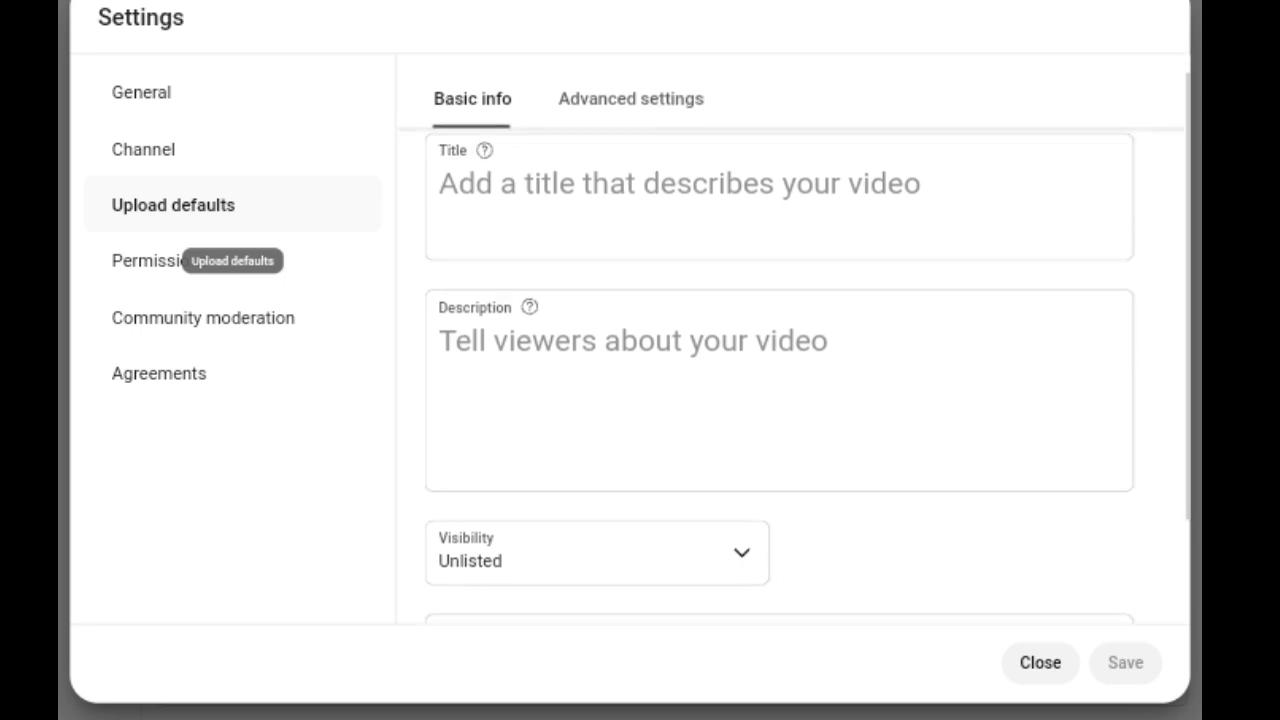
scroll(780, 376, down, 1)
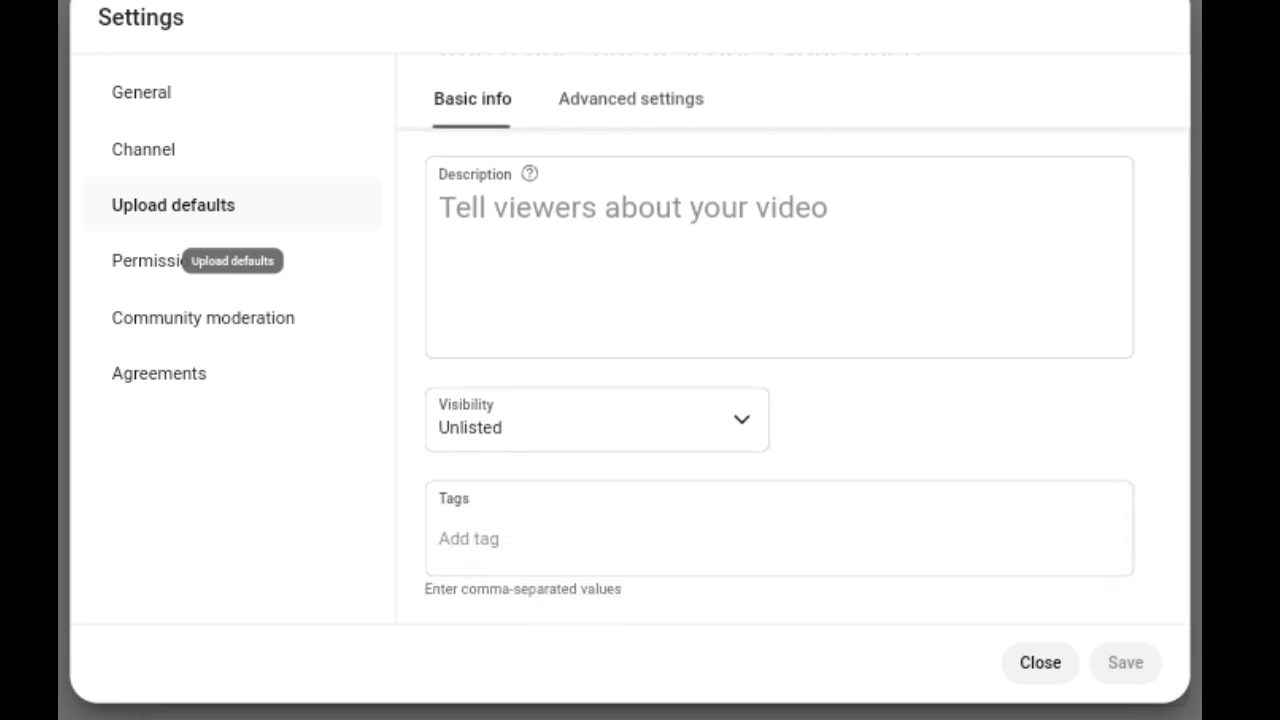
scroll(780, 376, up, 1)
scroll(780, 376, down, 1)
scroll(779, 380, up, 3)
Step: Turn off 'Allow automatic chapters and key moments' in the upload defaults' advanced settings
click(630, 116)
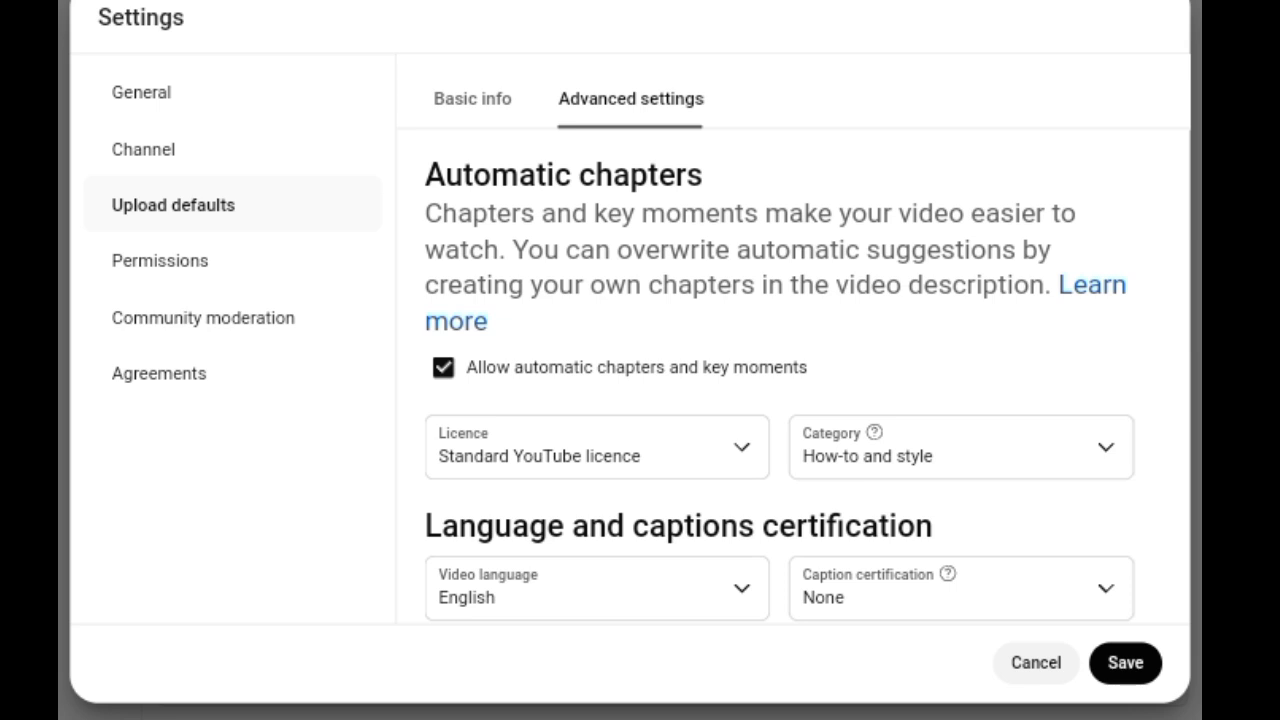
click(443, 367)
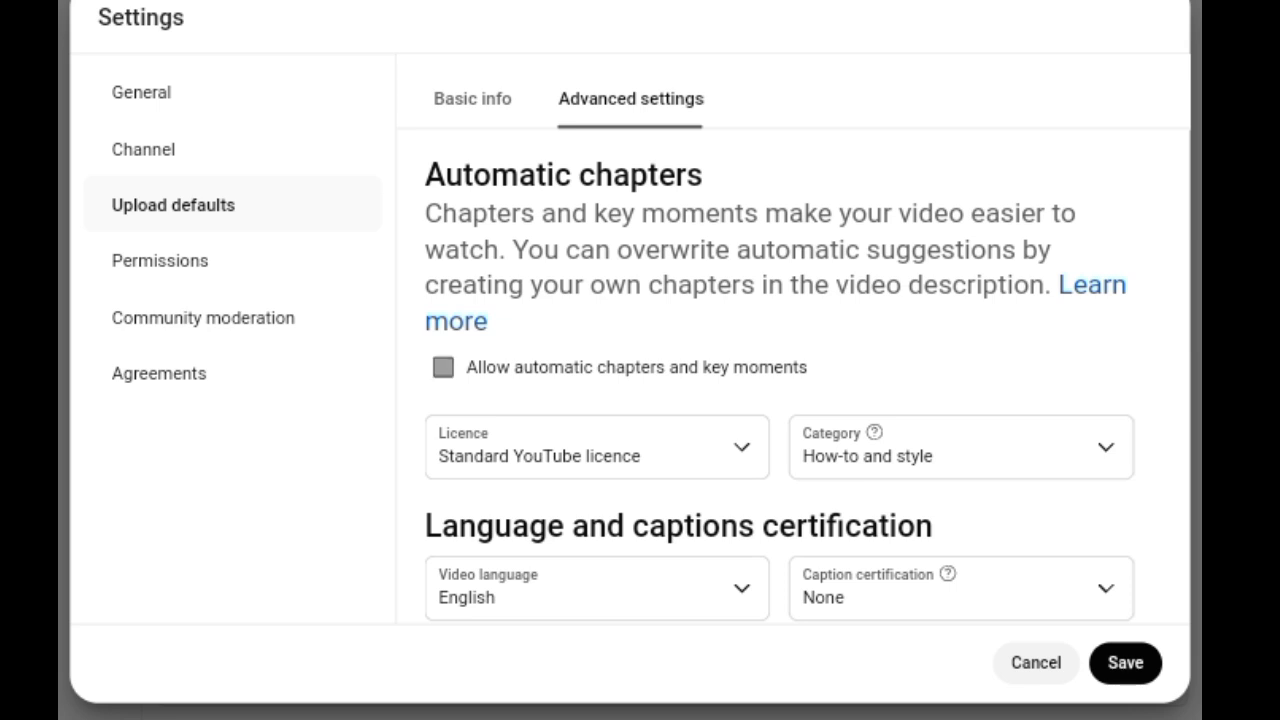